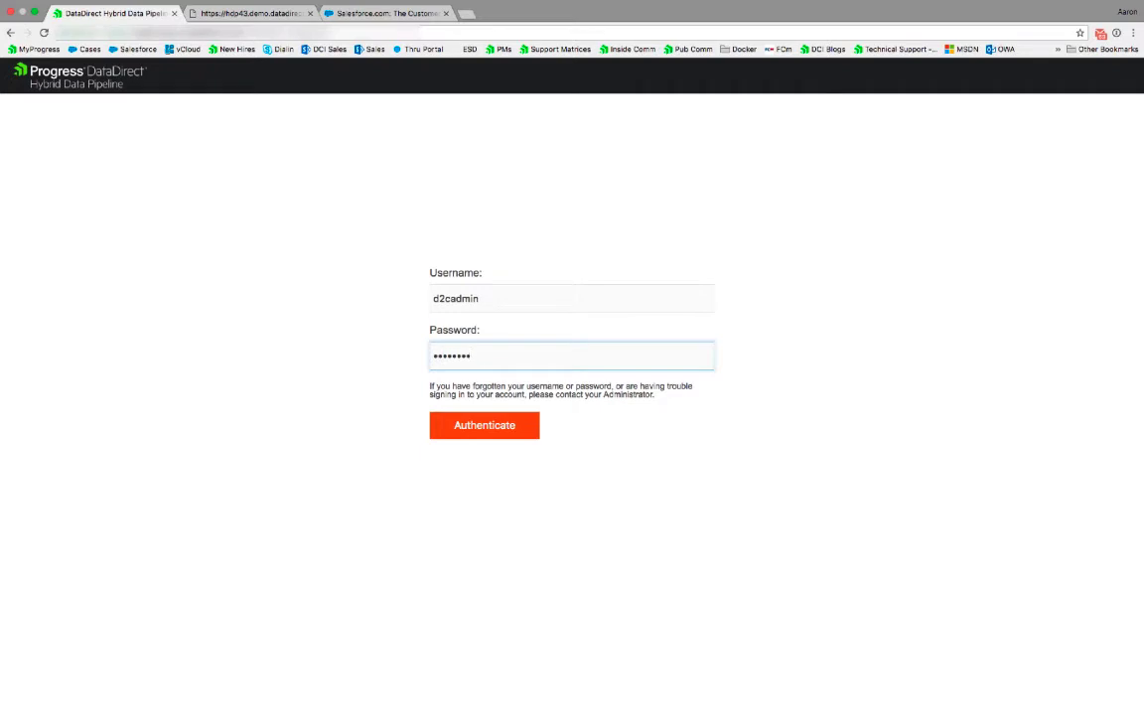
Step: Sign in with the entered credentials, open the data sources and start creating a new data source
key("Return")
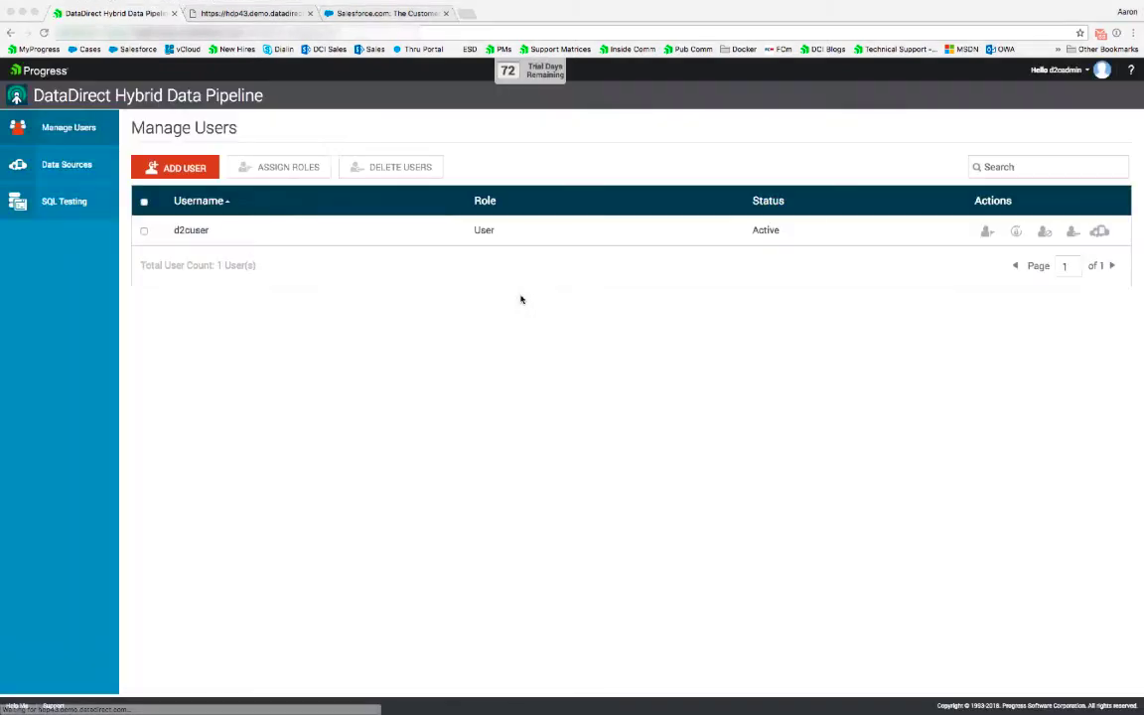
left_click(69, 169)
left_click(176, 159)
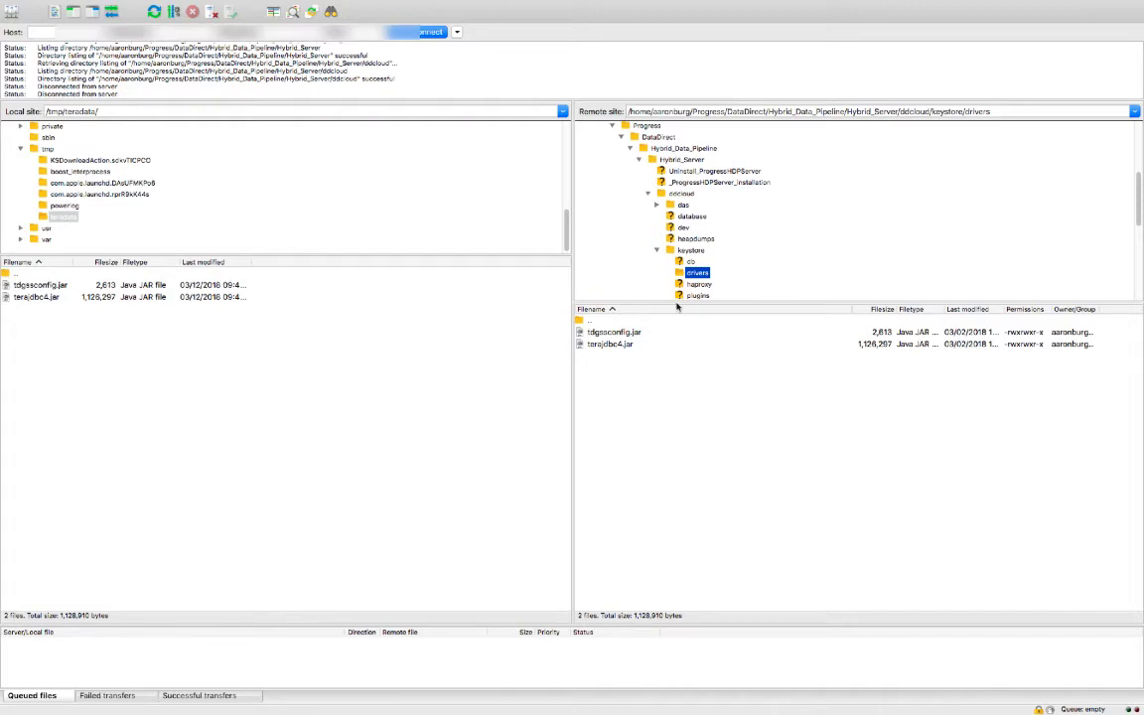
Step: Switch to the FTP client and select tdgssconfig.jar and terajdbc4.jar in the local /tmp/teradata folder
left_click(126, 288)
left_click(132, 299)
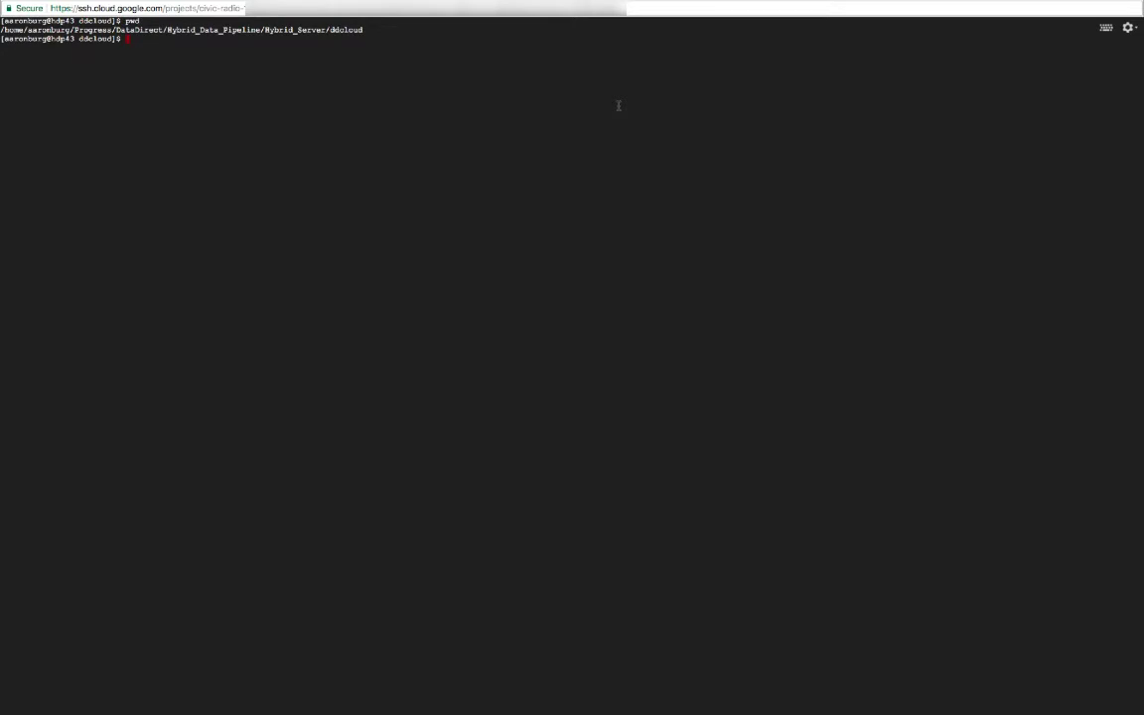
Step: Restart the Hybrid Data Pipeline server in the SSH terminal by running ./stop.sh and ./start.sh from the ddcloud folder
type("./stop.sh")
key("Return")
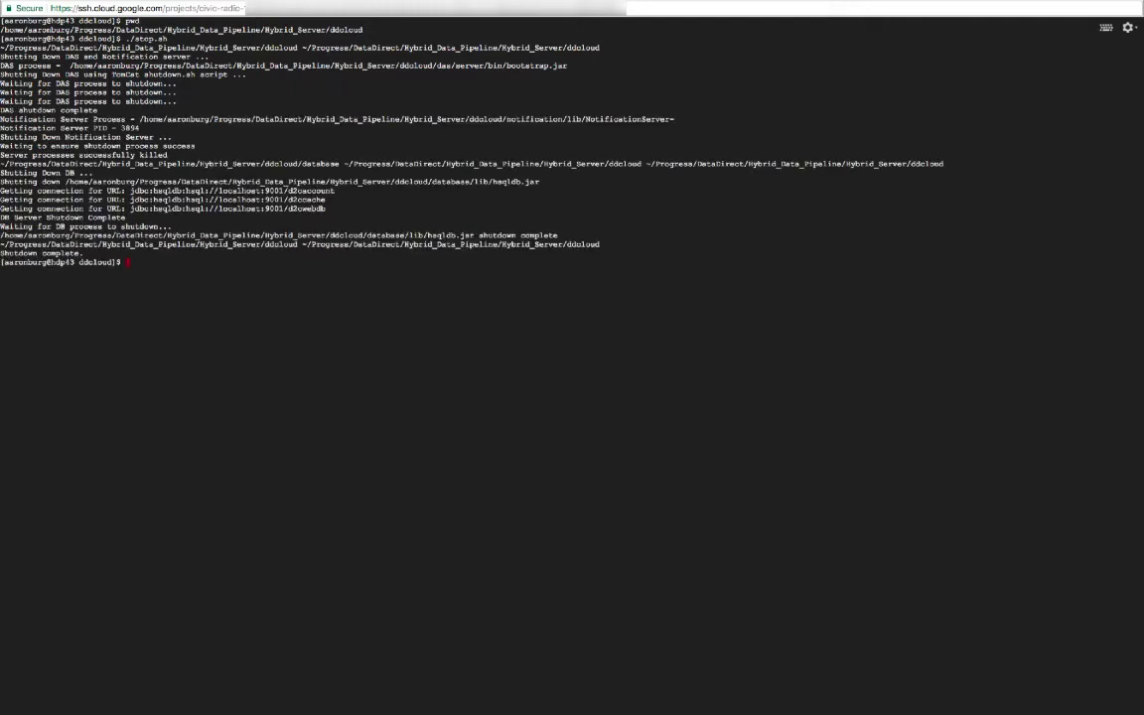
type("./start.sh")
key("Return")
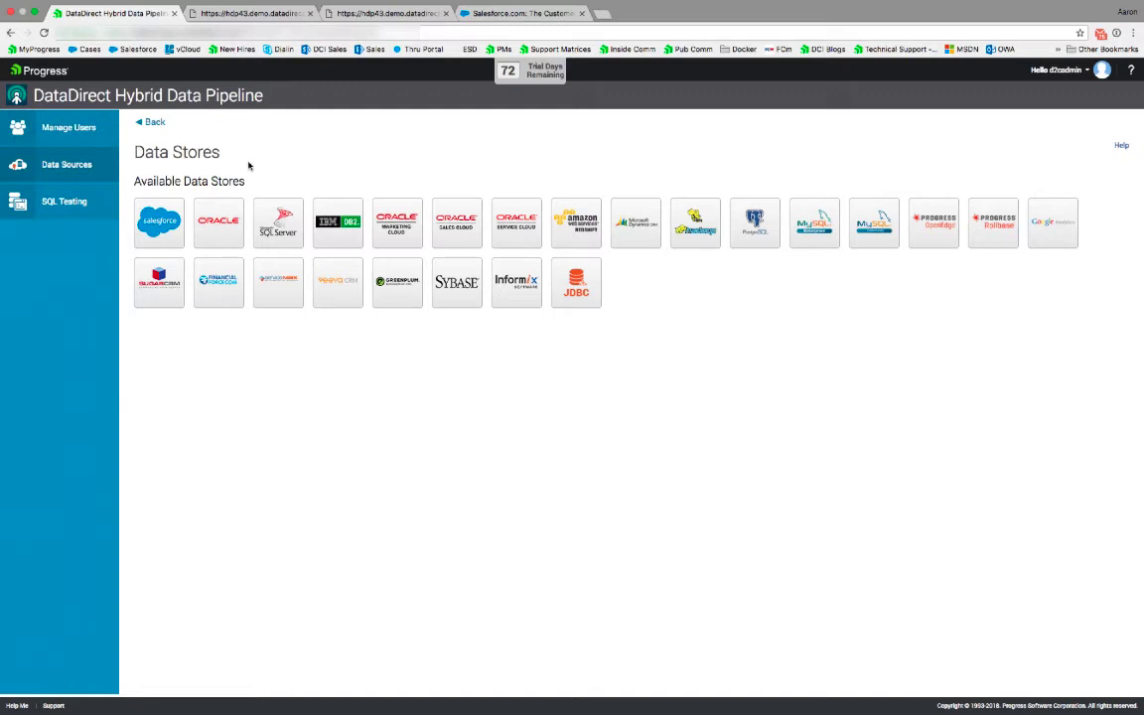
Step: Leave the new JDBC data source form, open the existing teradata data source, review its driver class and user ID, and update it
left_click(579, 283)
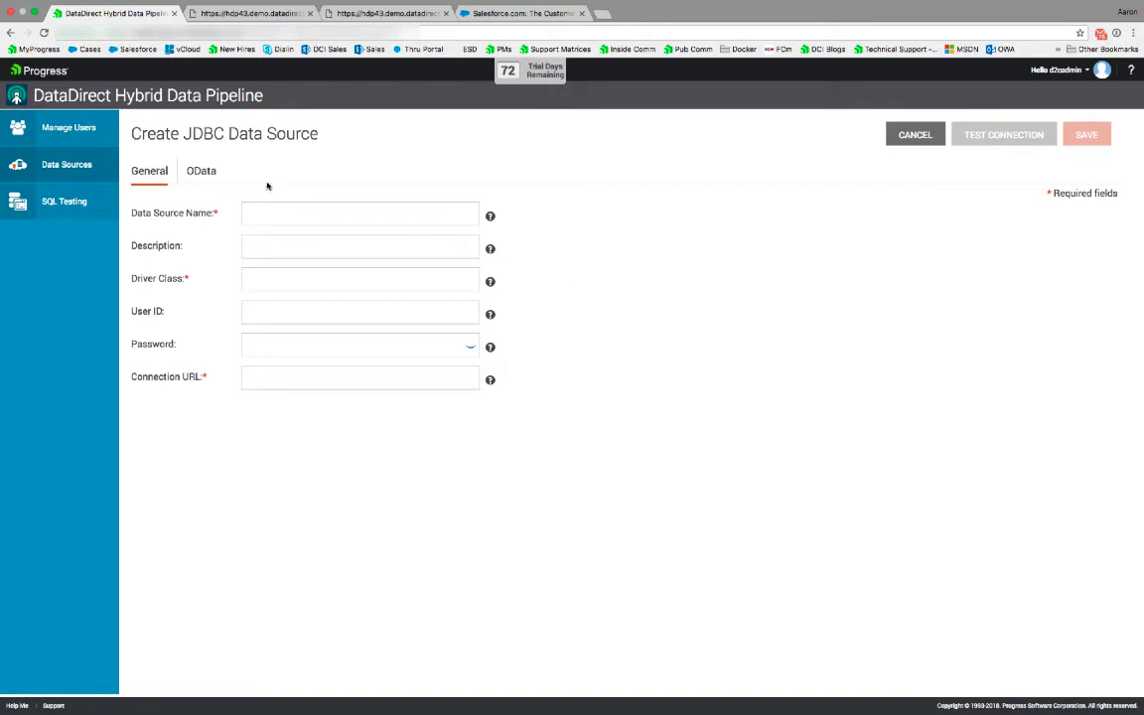
left_click(911, 135)
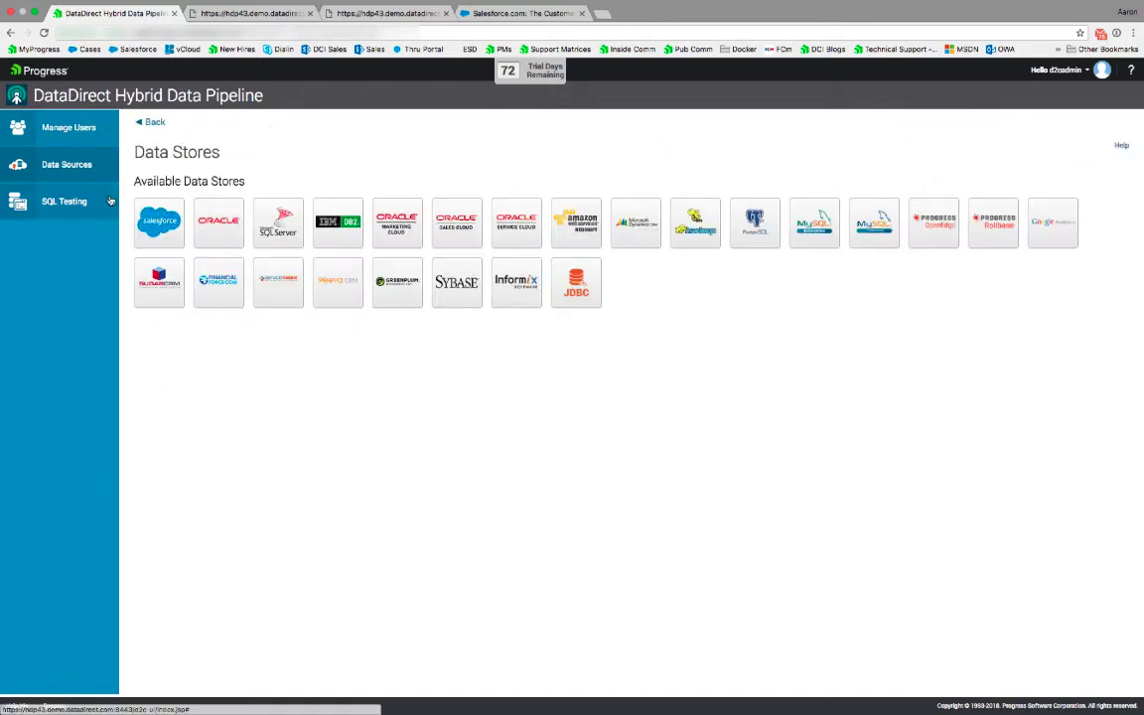
left_click(99, 177)
left_click(184, 232)
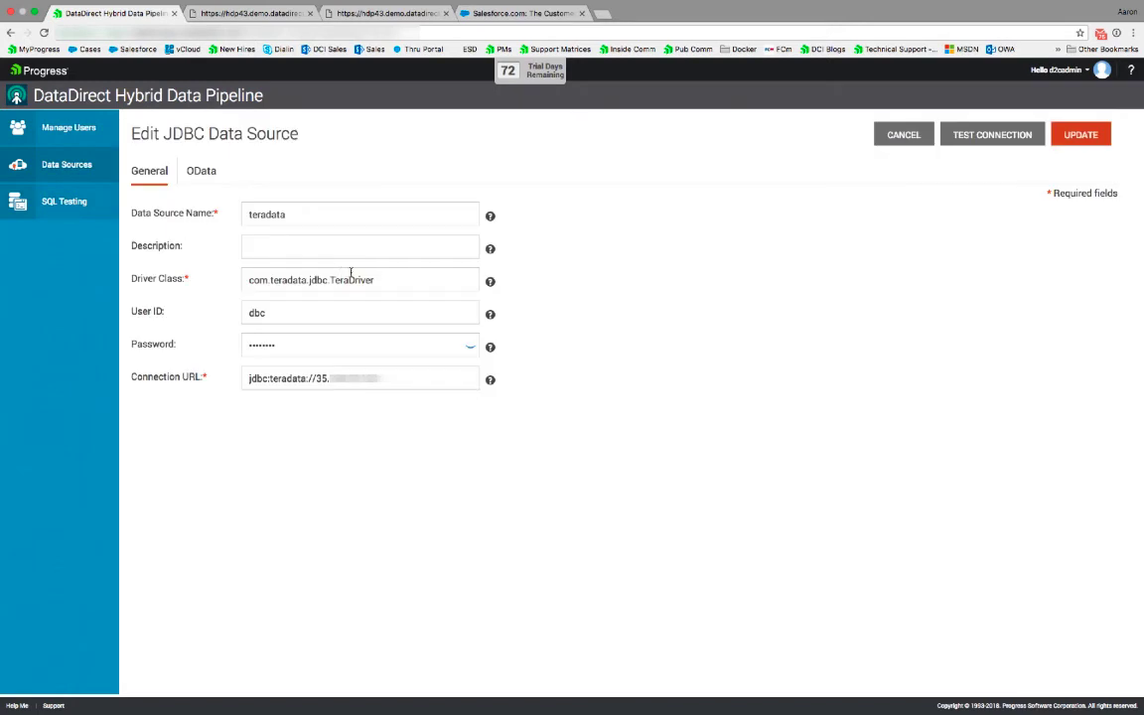
left_click(398, 283)
left_click(311, 313)
left_click(1080, 136)
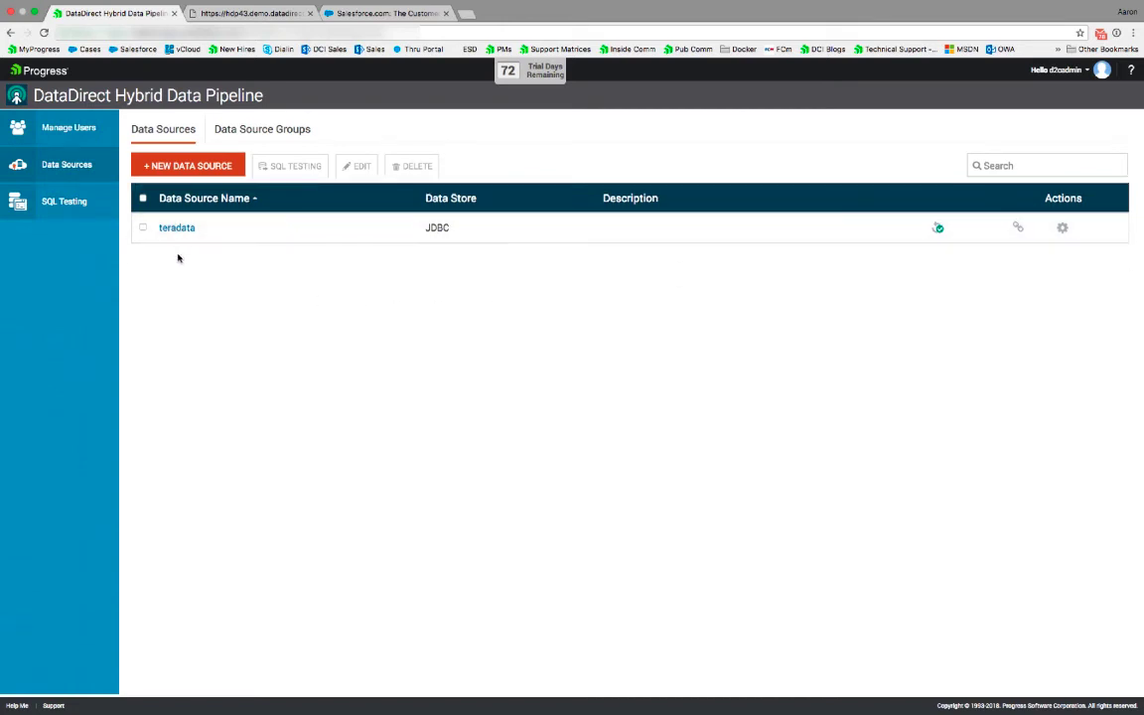
Step: Review the Events table in the teradata source's OData schema configuration for DBC, and save the configuration and the data source
left_click(177, 228)
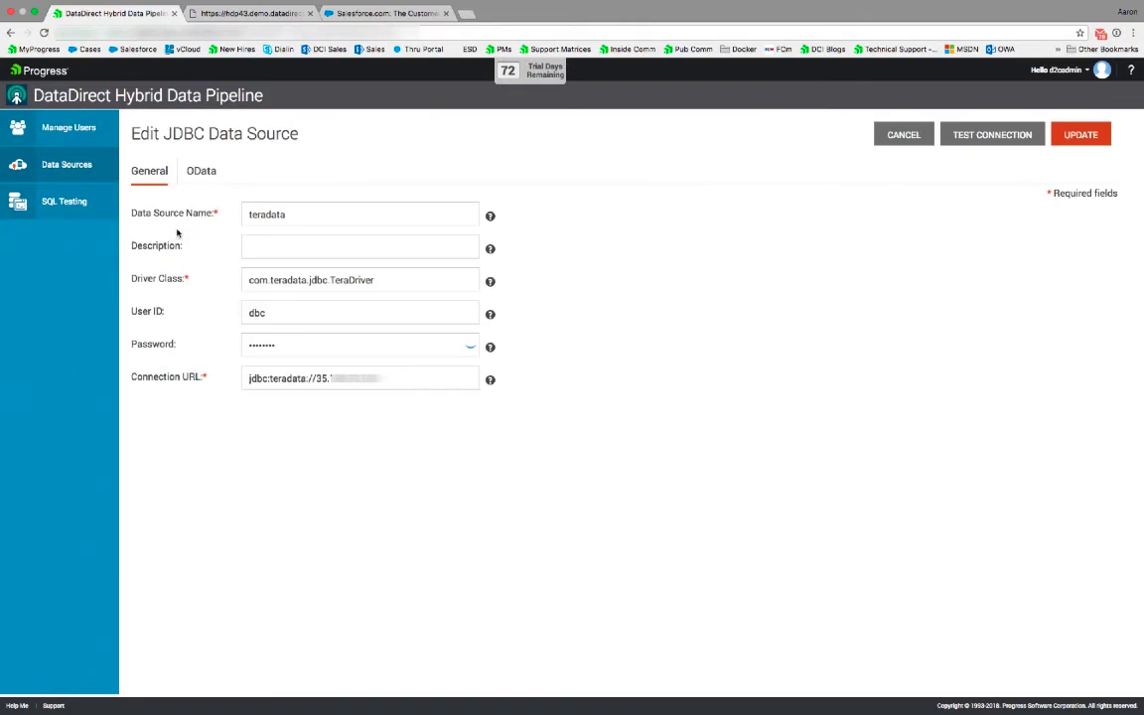
left_click(202, 173)
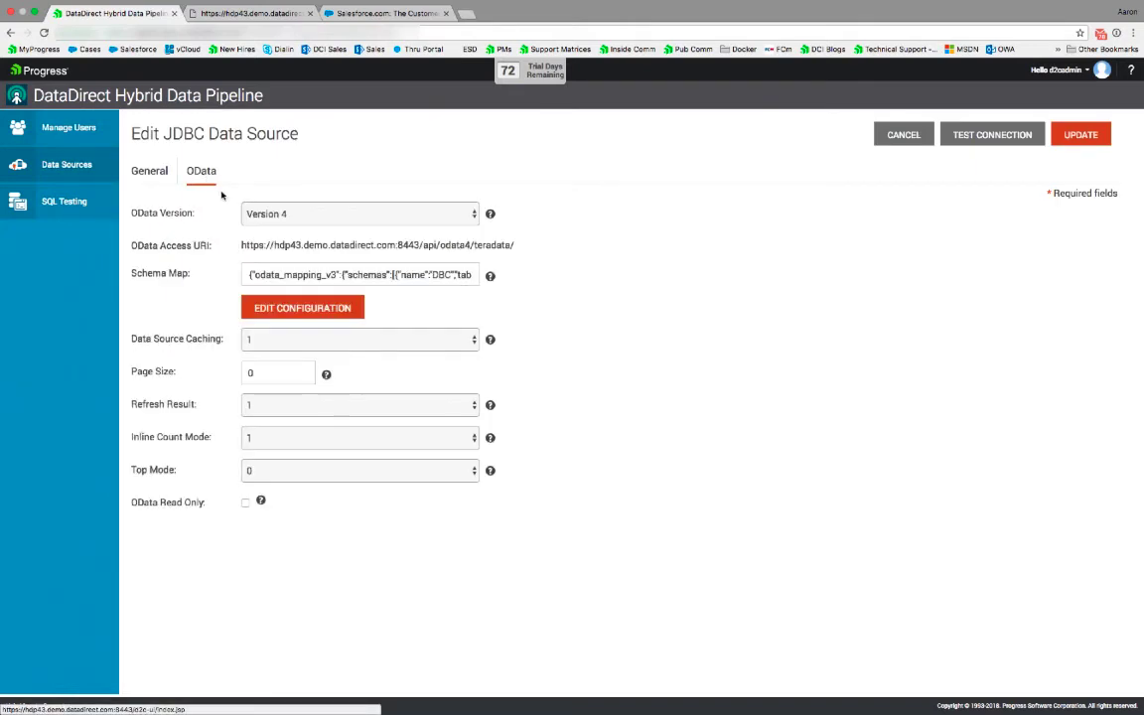
left_click(311, 309)
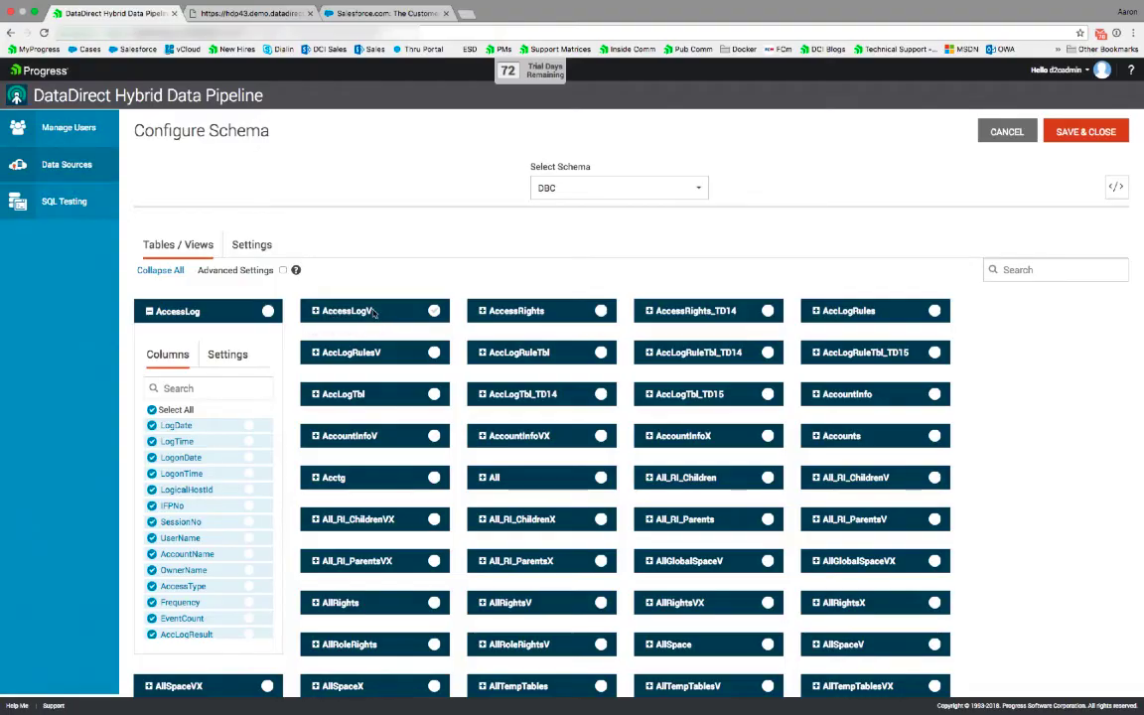
scroll(373, 314, "down", 5)
scroll(373, 314, "down", 17)
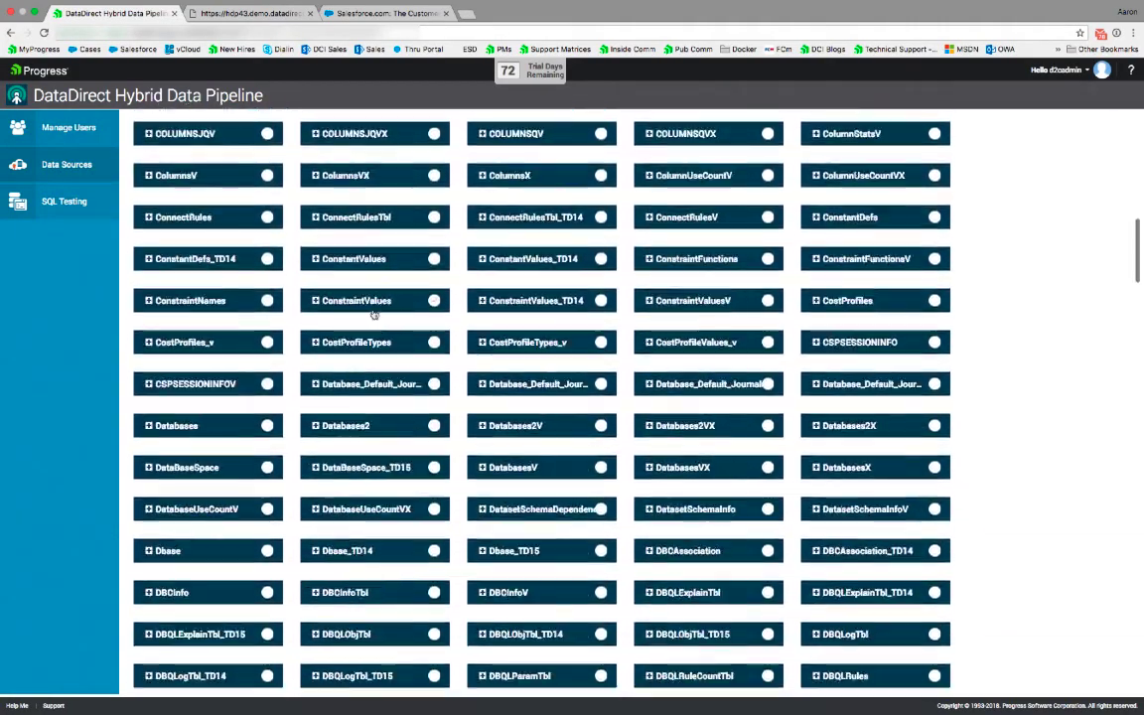
scroll(374, 314, "down", 4)
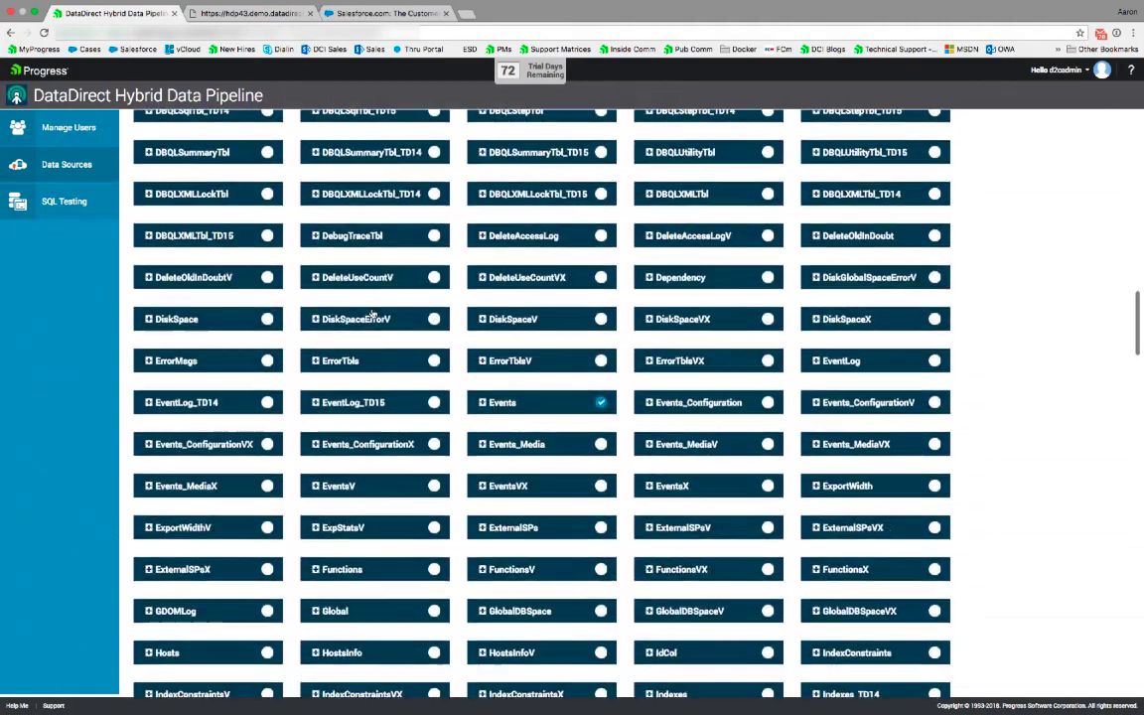
left_click(484, 366)
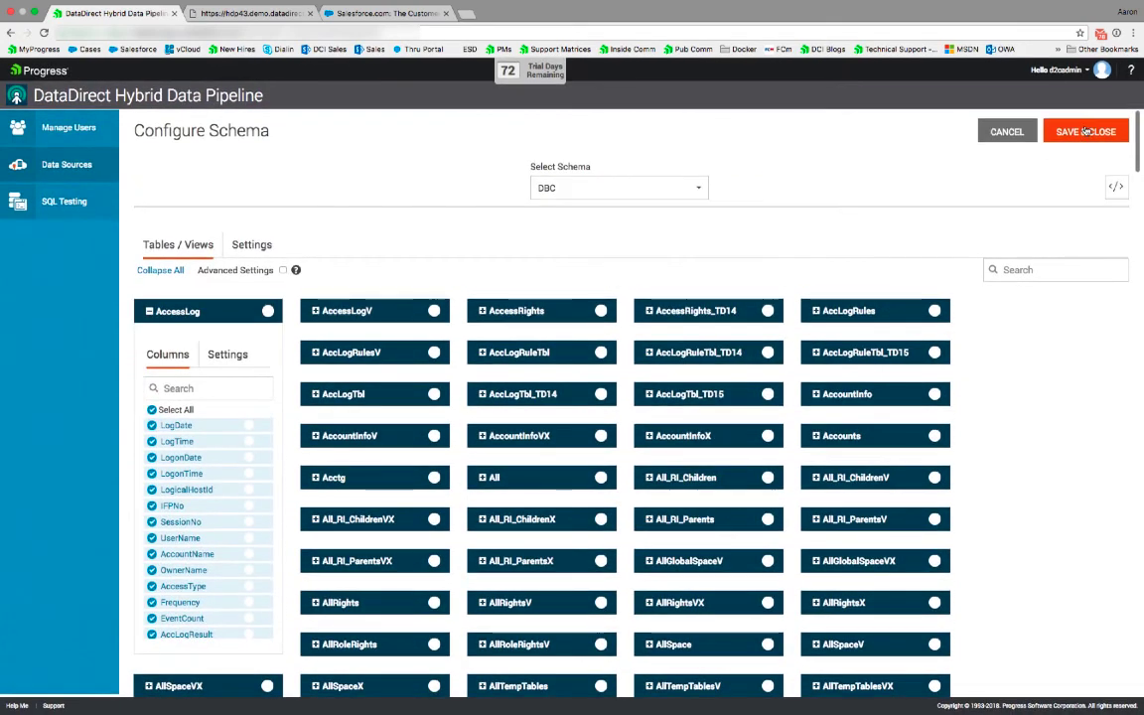
left_click(1090, 132)
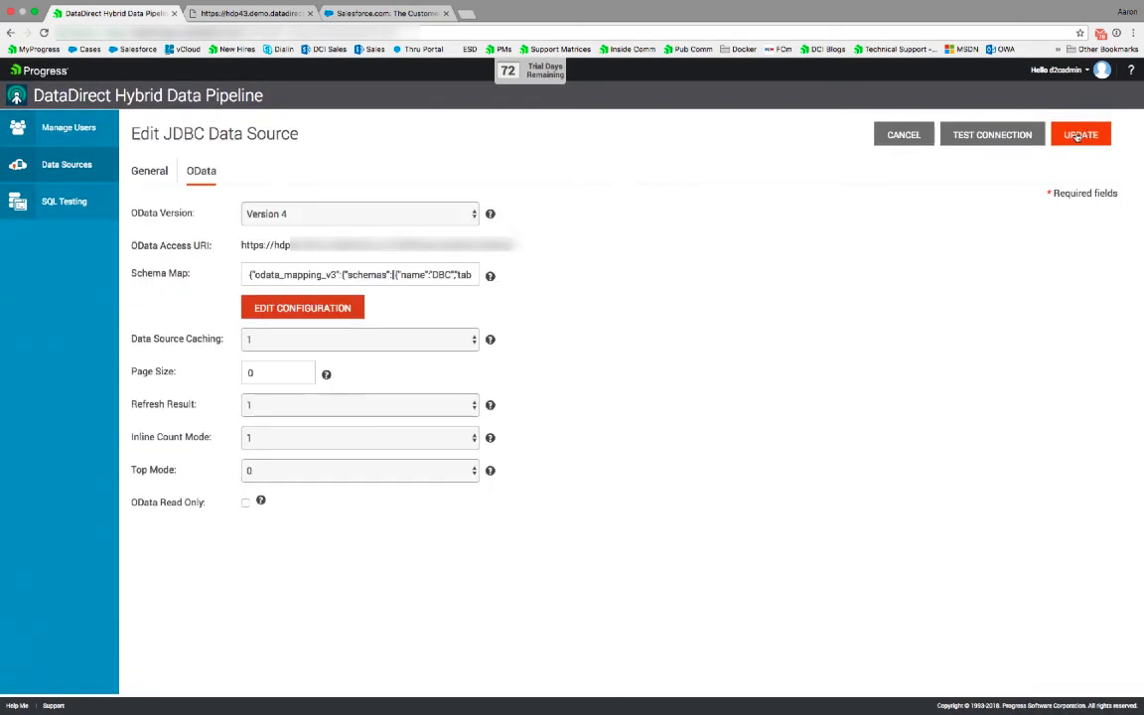
left_click(1089, 133)
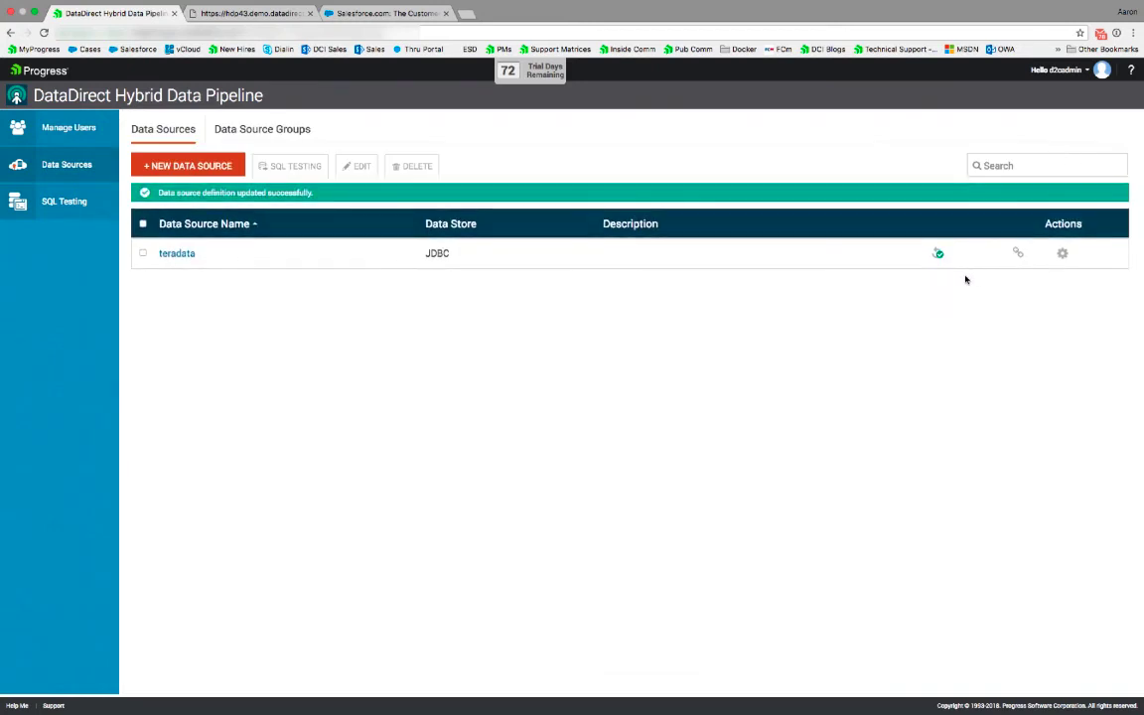
Step: Check the teradata schema map's sync status and open the data source's OData endpoint
left_click(939, 255)
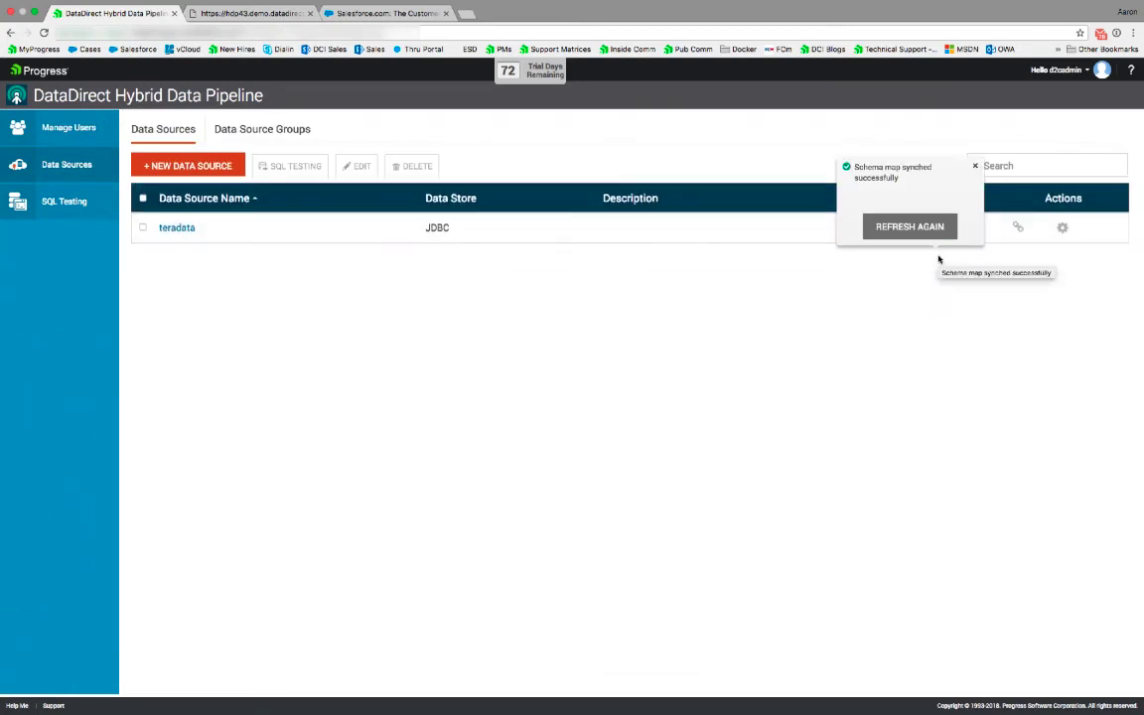
left_click(1018, 232)
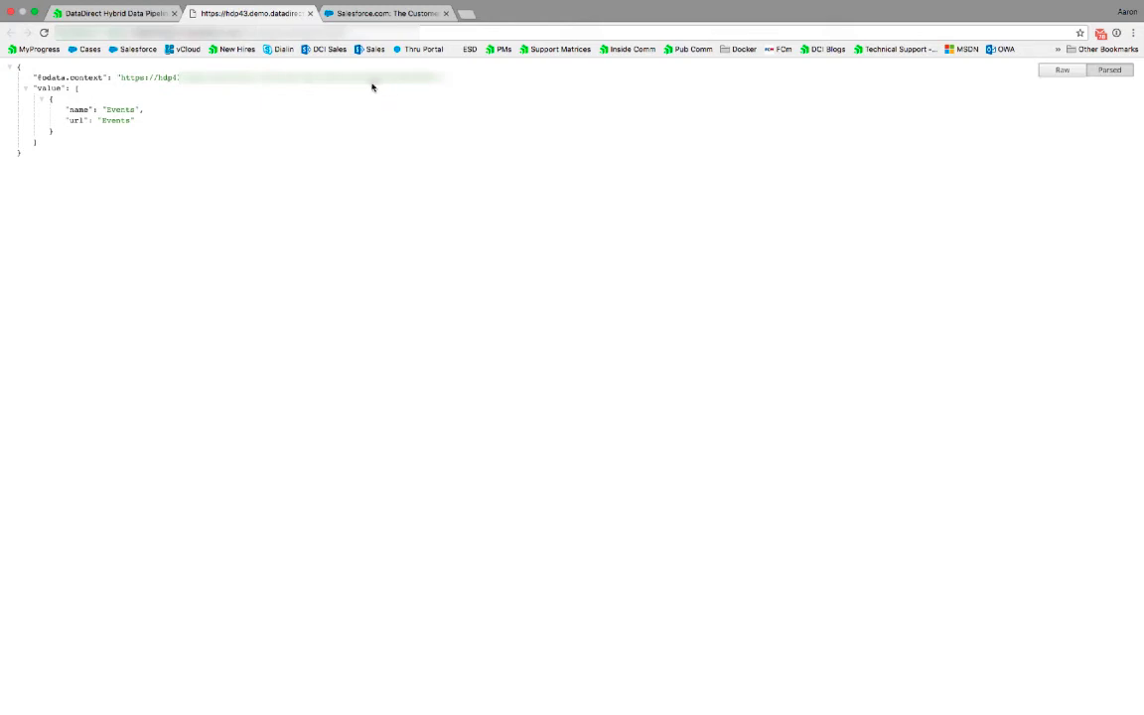
Step: Switch to Salesforce, find External Data Sources in Setup and start a new external data source
key("ctrl+Tab")
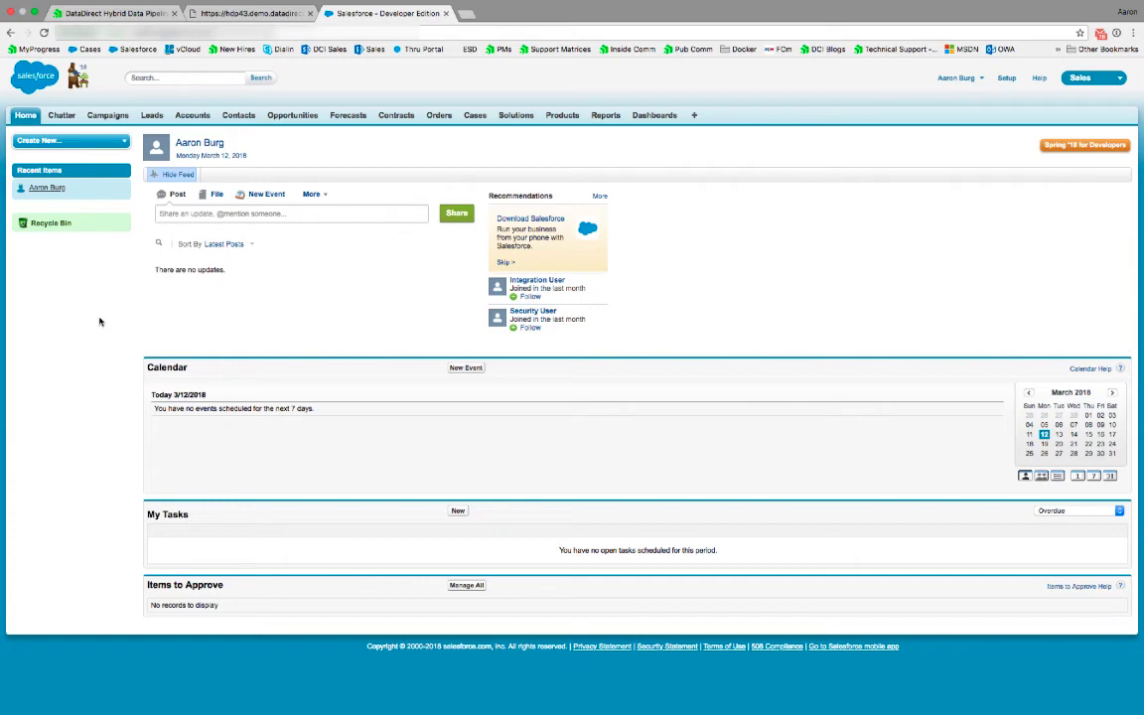
left_click(1006, 77)
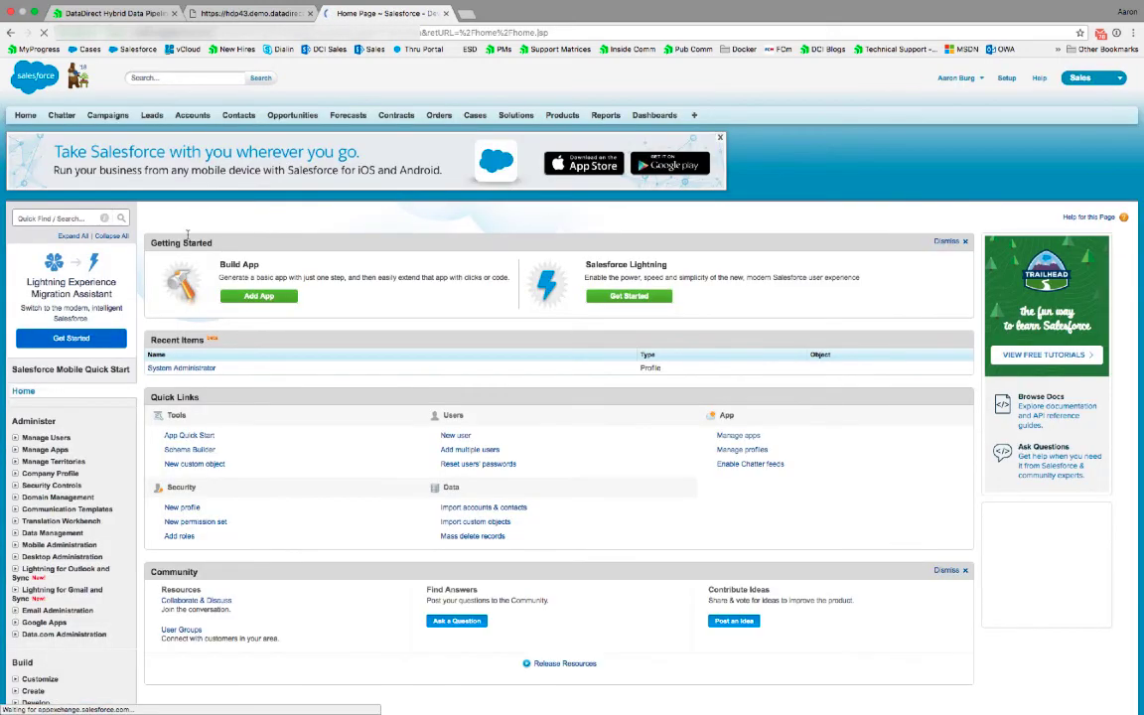
left_click(46, 218)
type("ext")
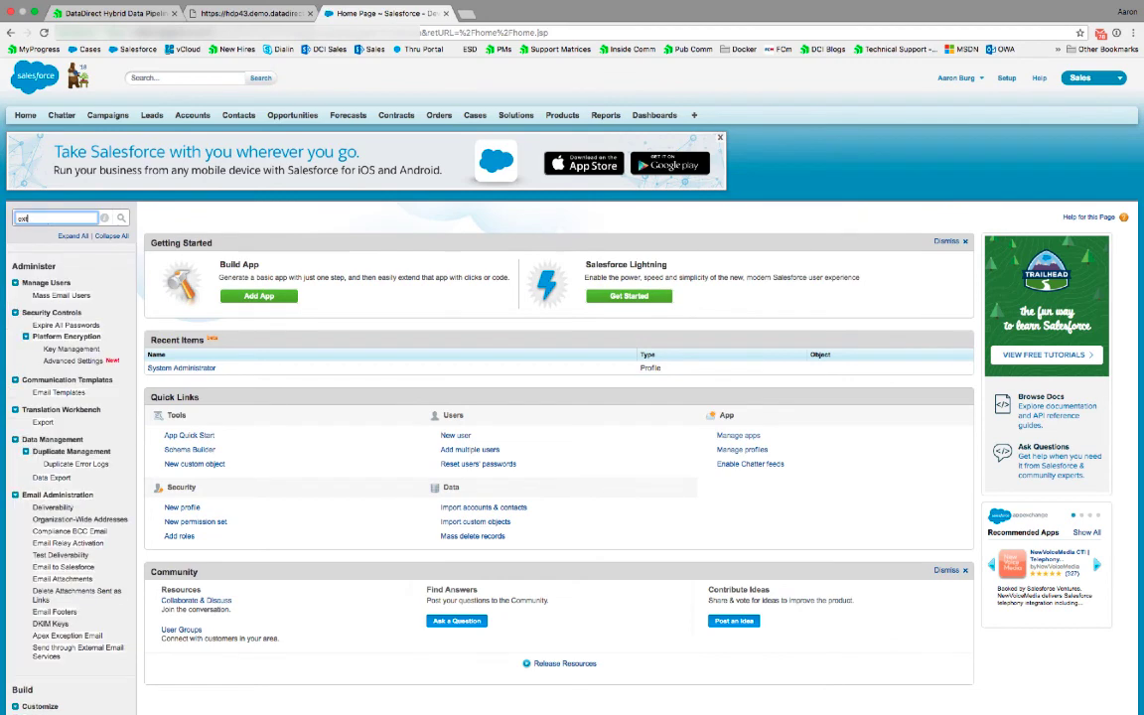
left_click(74, 366)
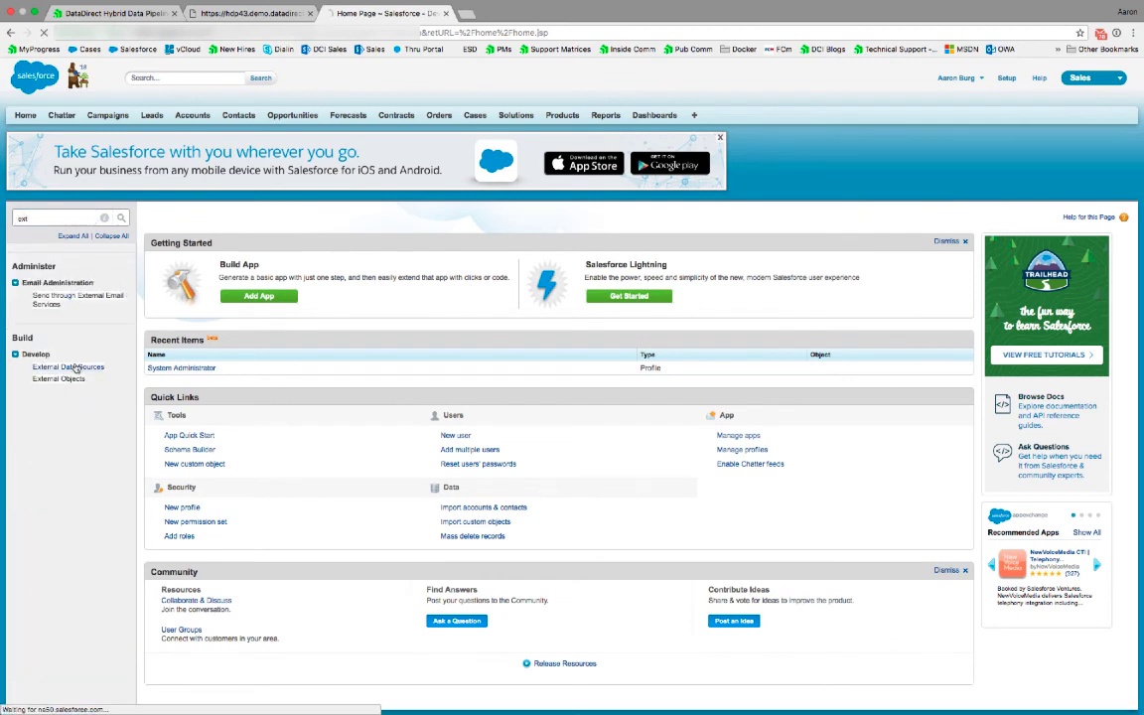
left_click(484, 297)
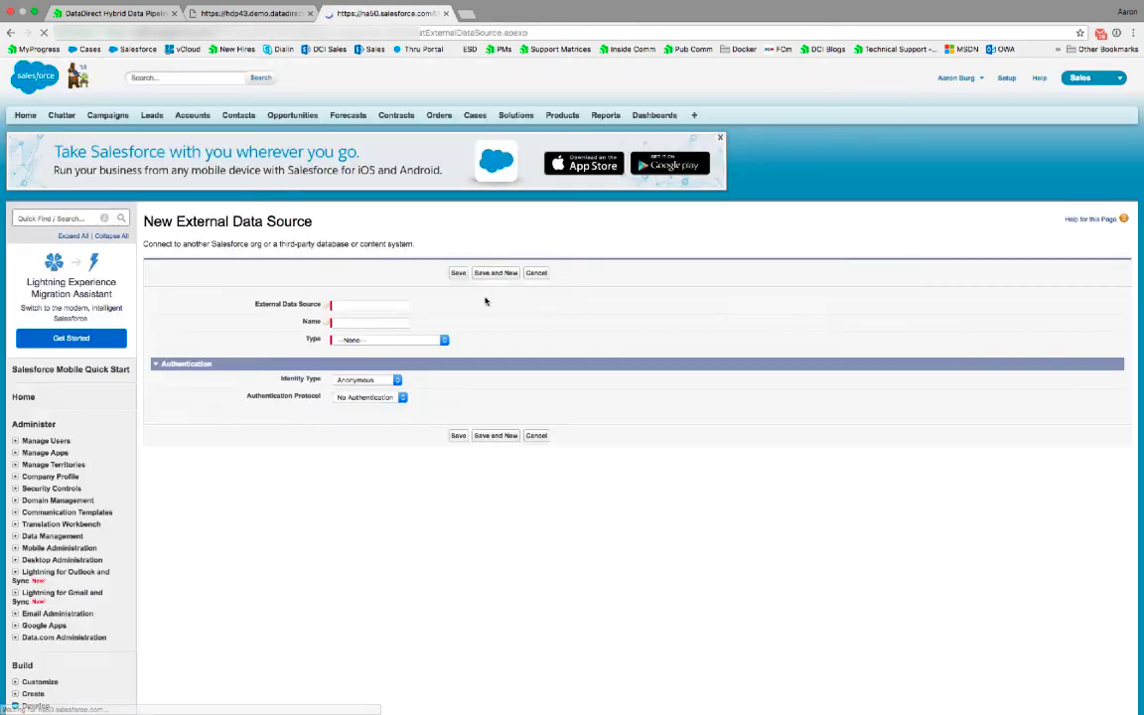
Step: Name the external data source Teradata and set its type to Salesforce Connect: OData 4.0
left_click(374, 307)
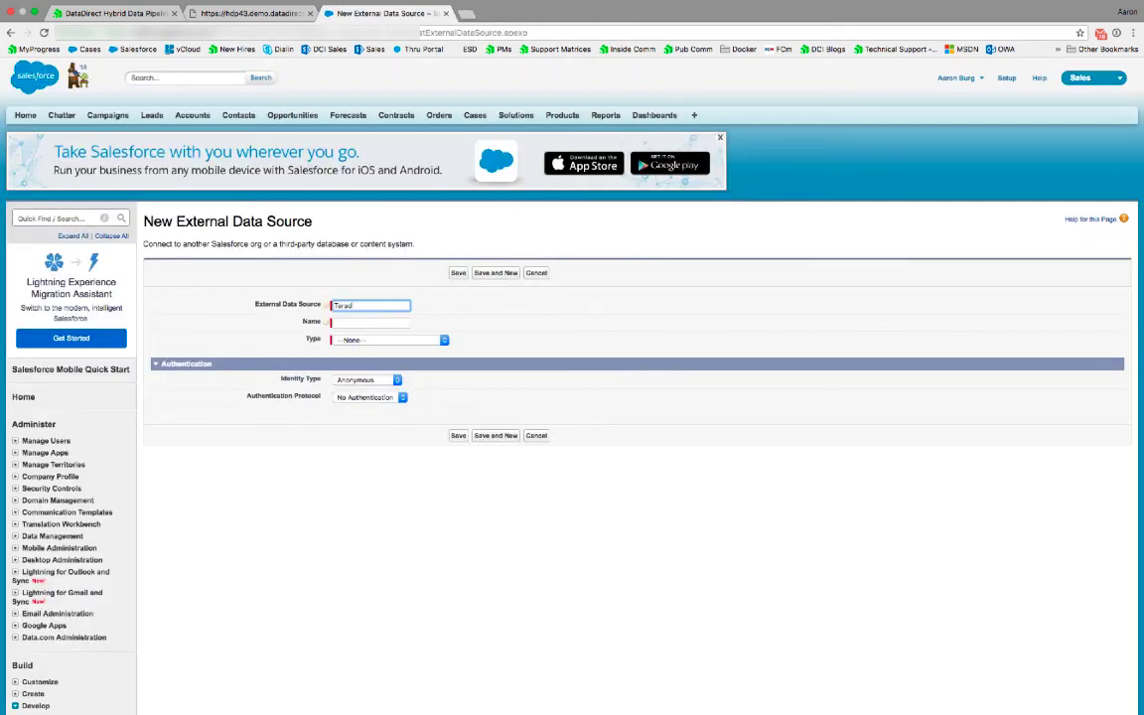
type("Teradata")
key("Tab")
key("Tab")
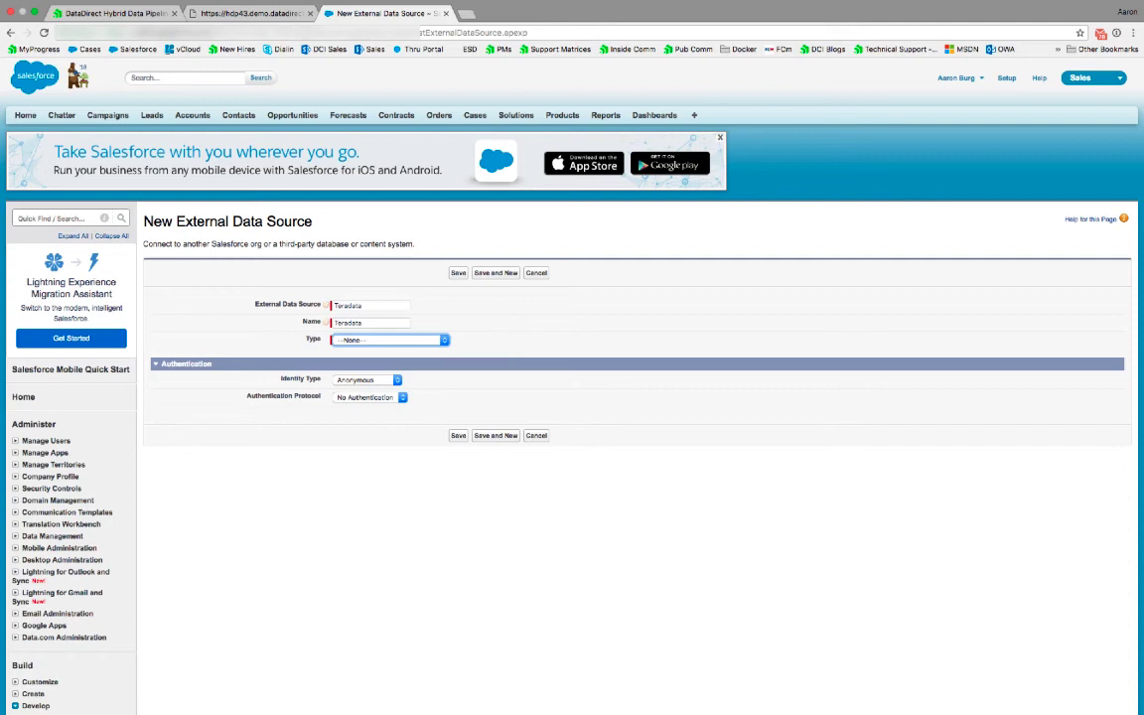
left_click(388, 344)
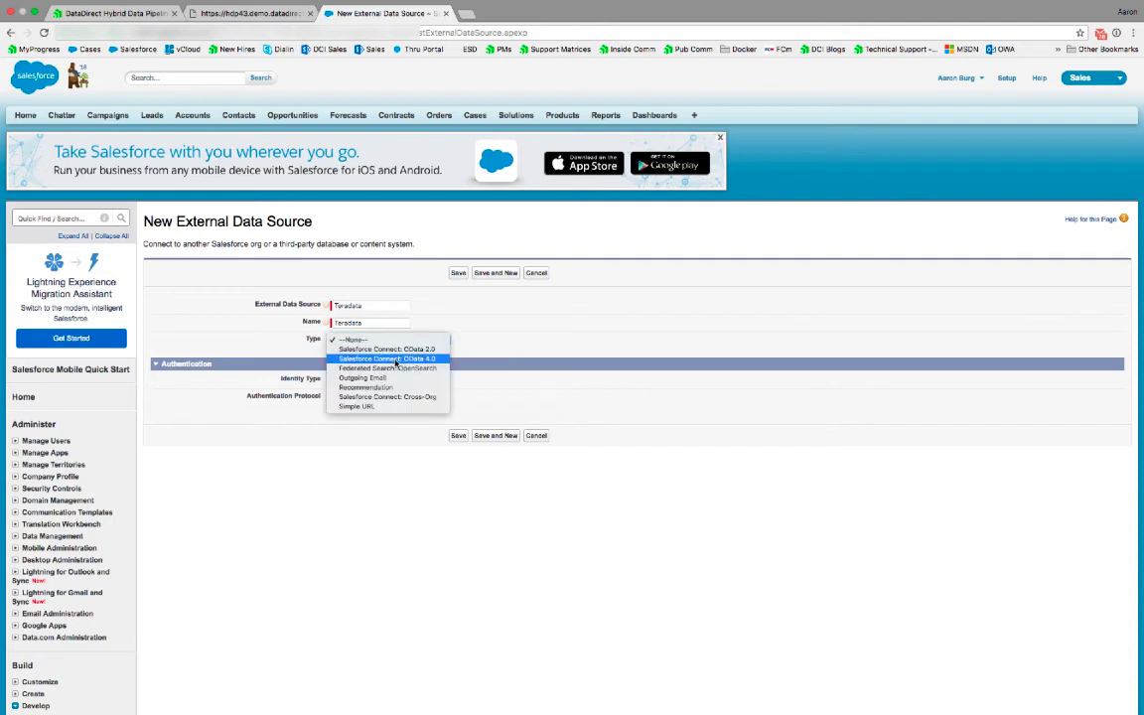
left_click(396, 361)
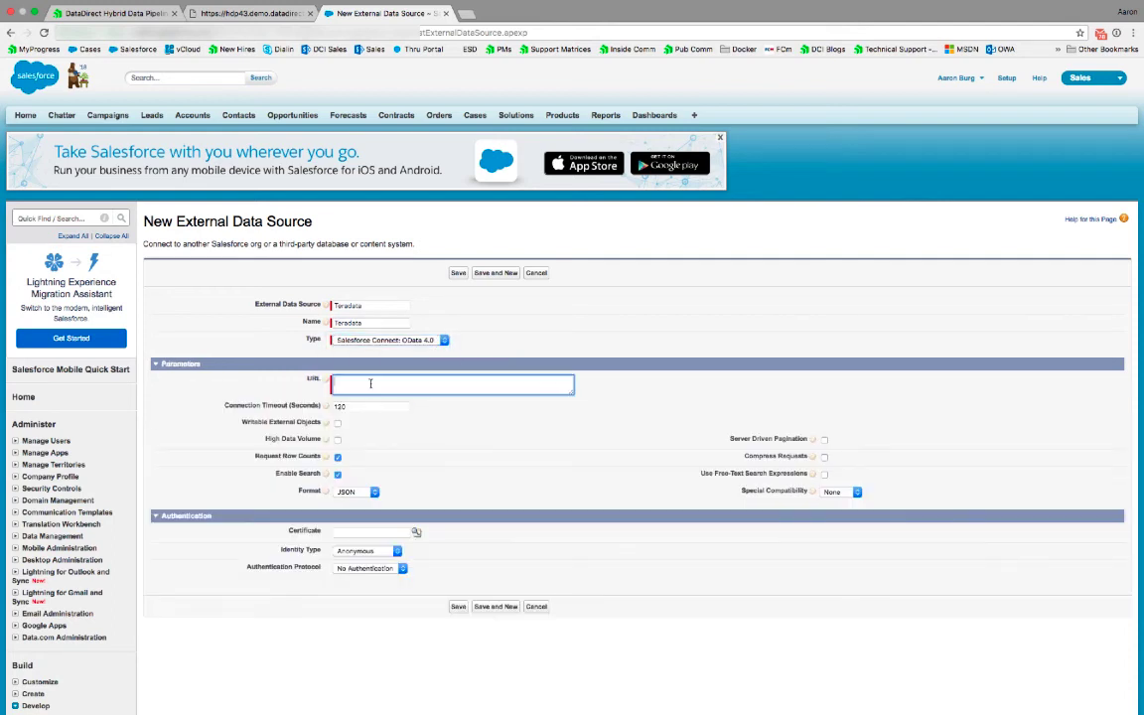
Step: Paste the OData URL, use Named Principal with Password Authentication, enter the username and account password, and save the external data source
key("super+v")
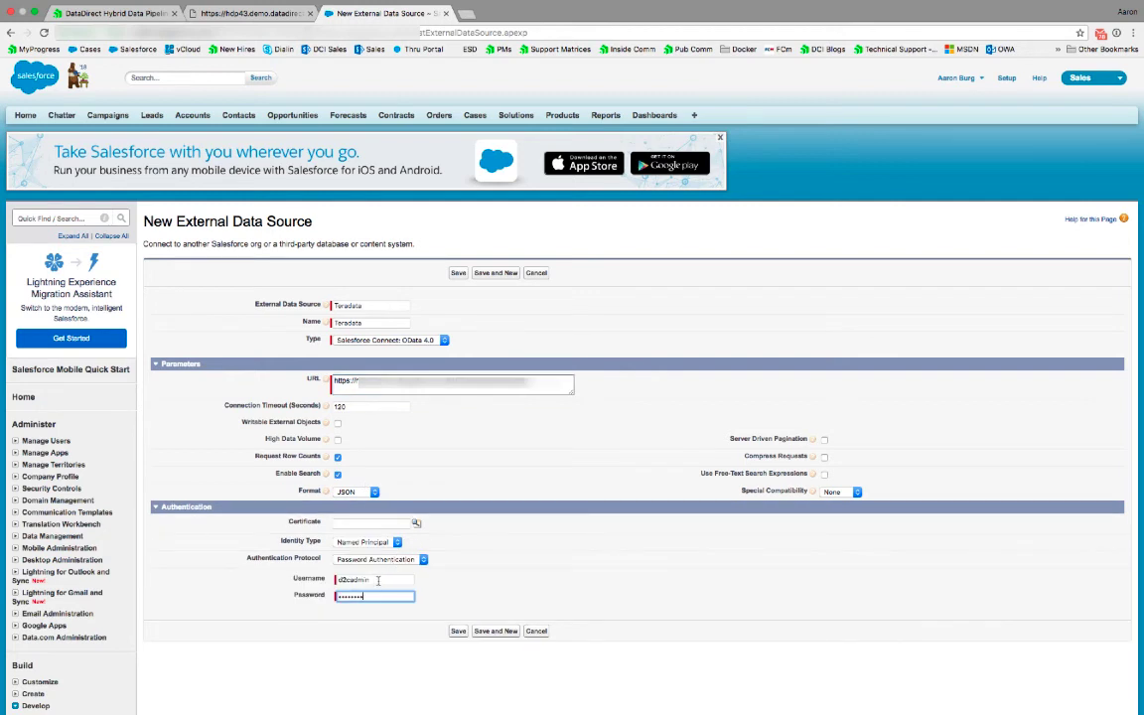
left_click_drag(378, 596, 329, 599)
type("•")
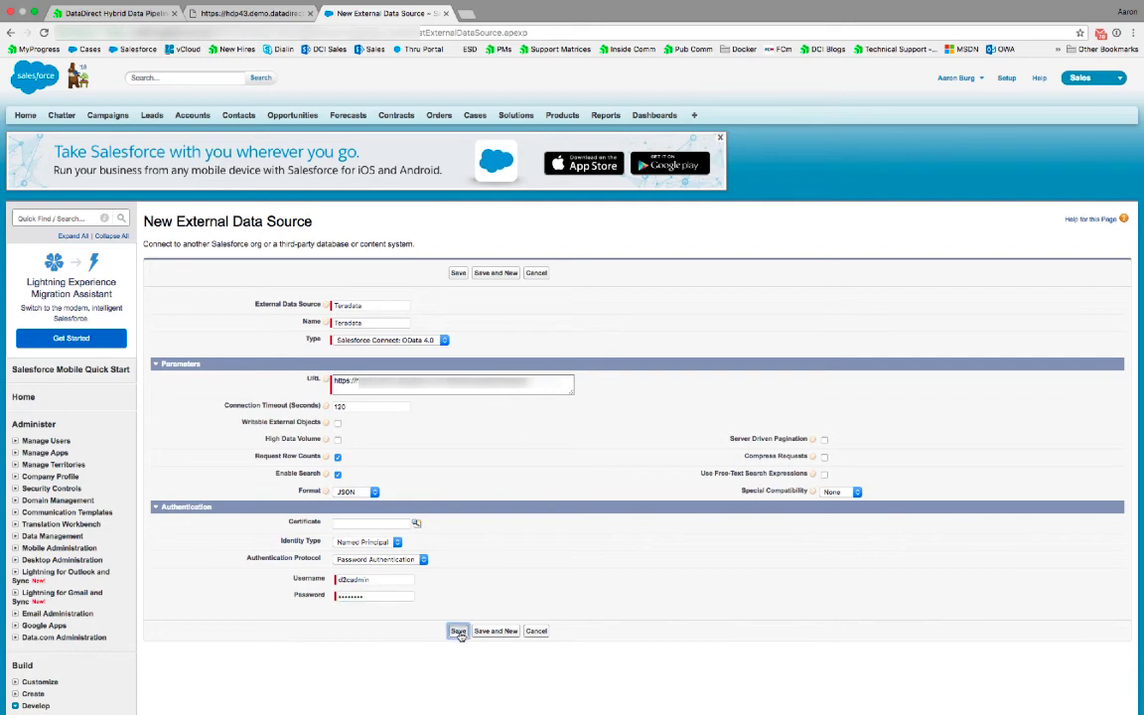
left_click(458, 630)
Step: Validate the Teradata external data source and sync its Events table as an external object
scroll(459, 576, "down", 2)
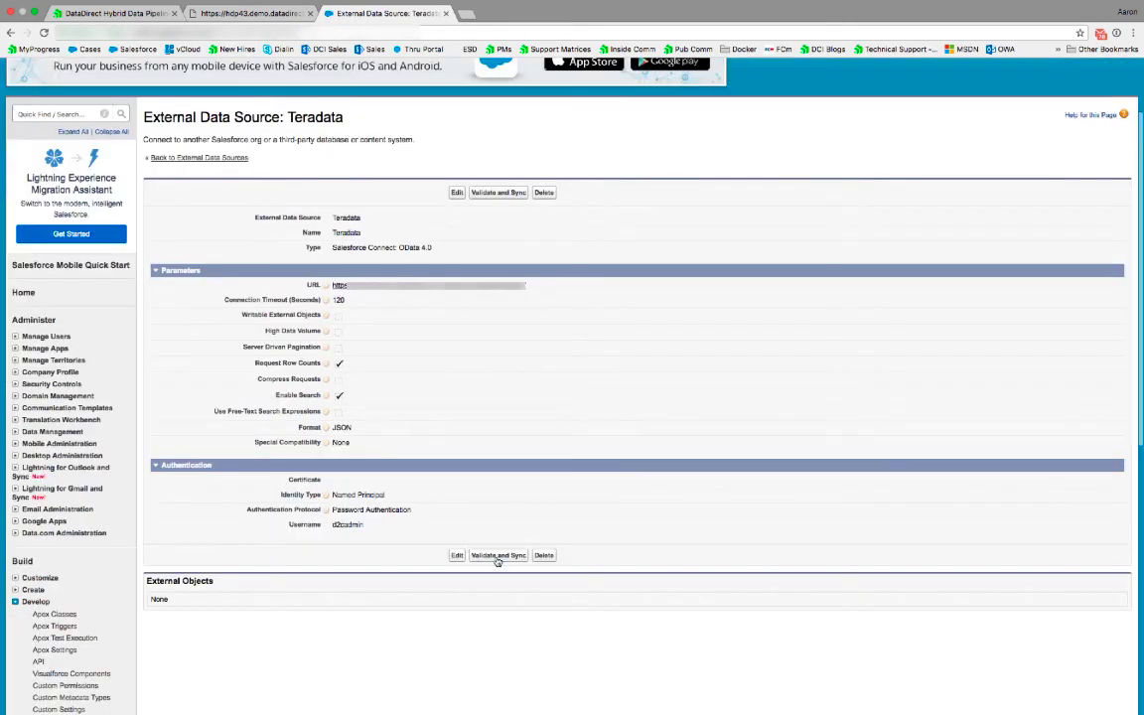
left_click(496, 558)
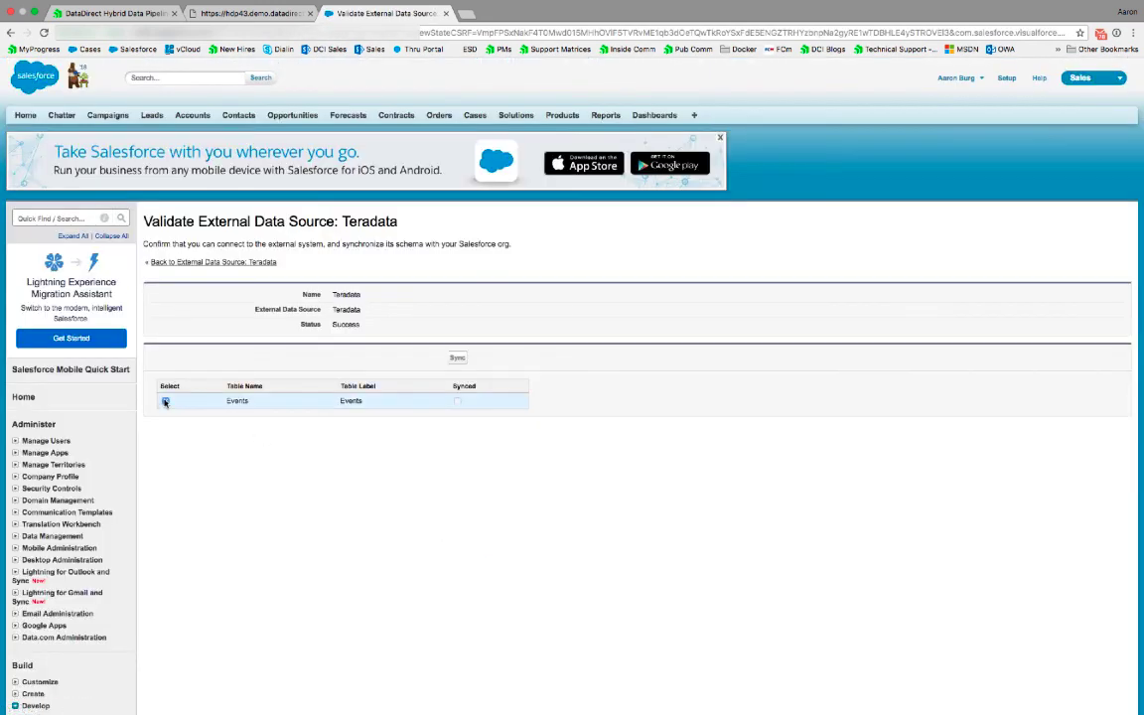
left_click(166, 401)
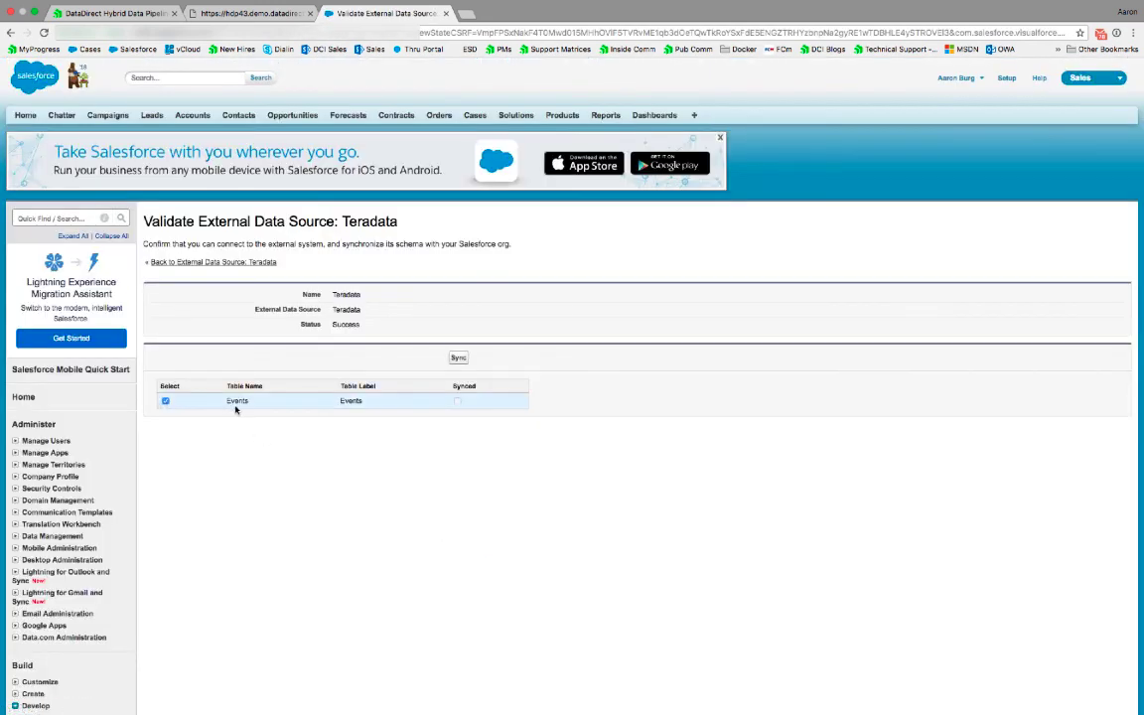
left_click(459, 358)
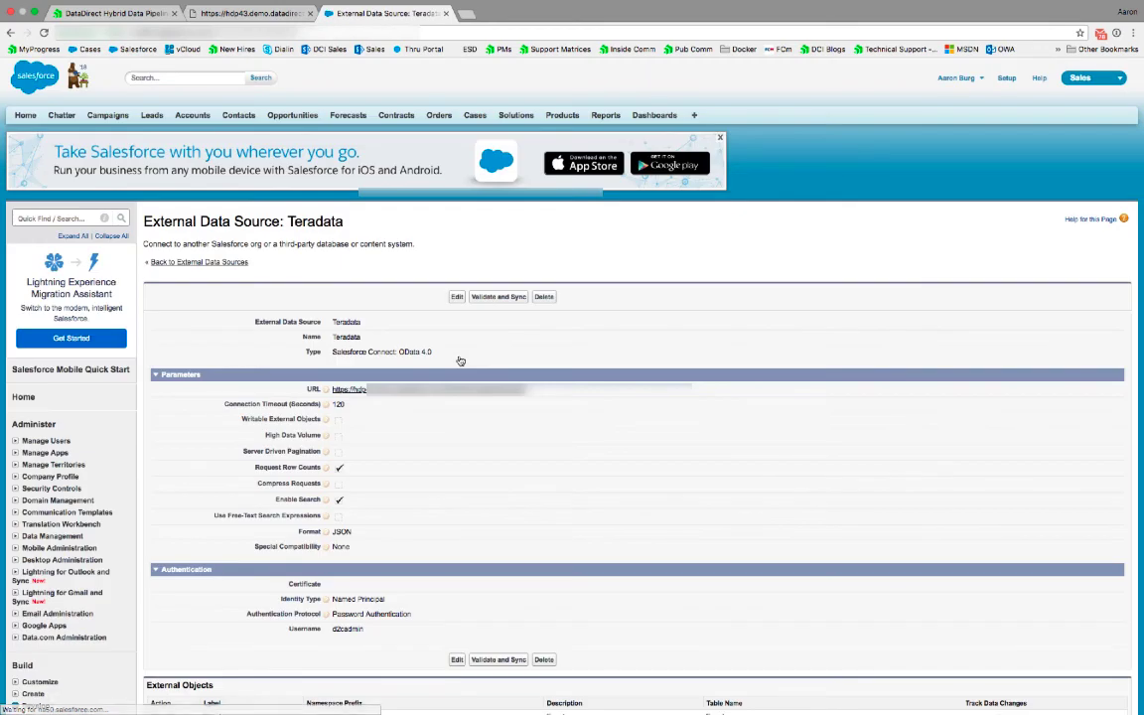
scroll(262, 528, "down", 2)
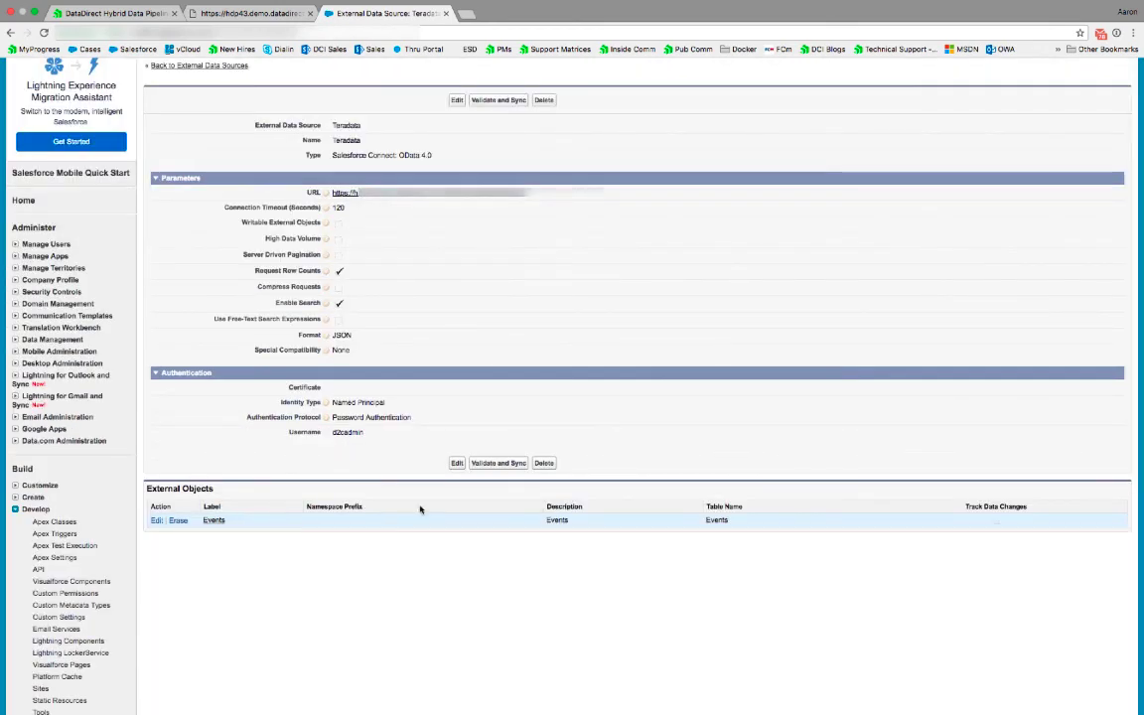
Step: Find the Tabs page in Setup and start a new custom object tab
scroll(450, 503, "up", 2)
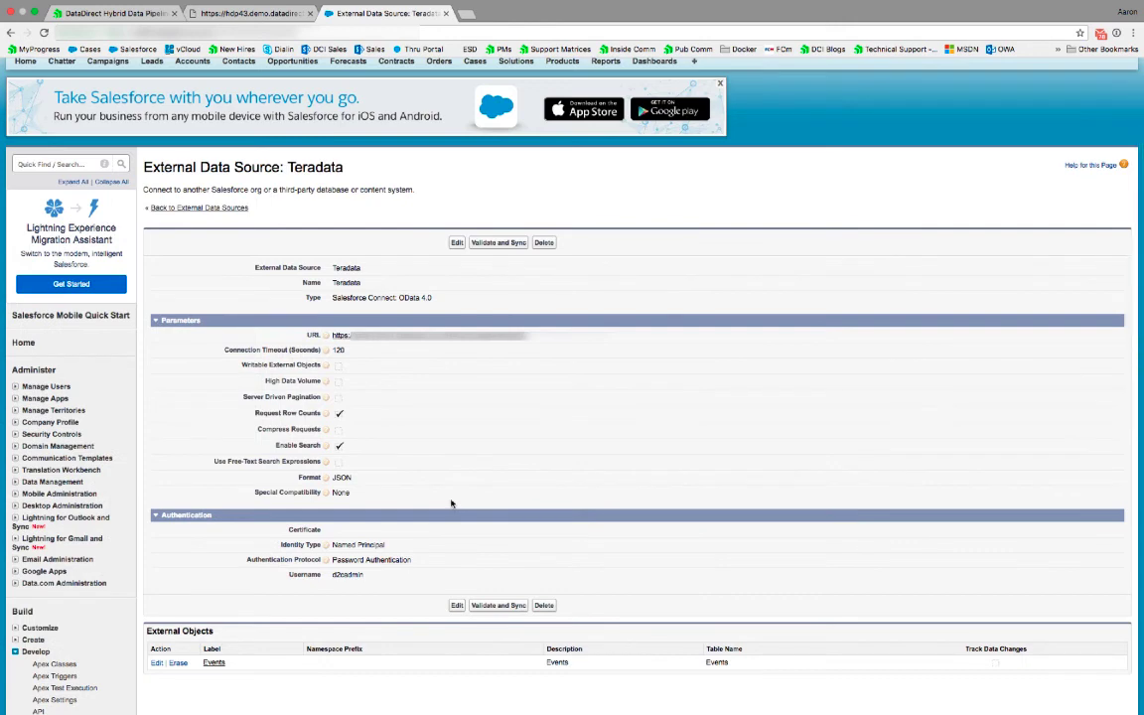
scroll(453, 502, "up", 1)
left_click(60, 217)
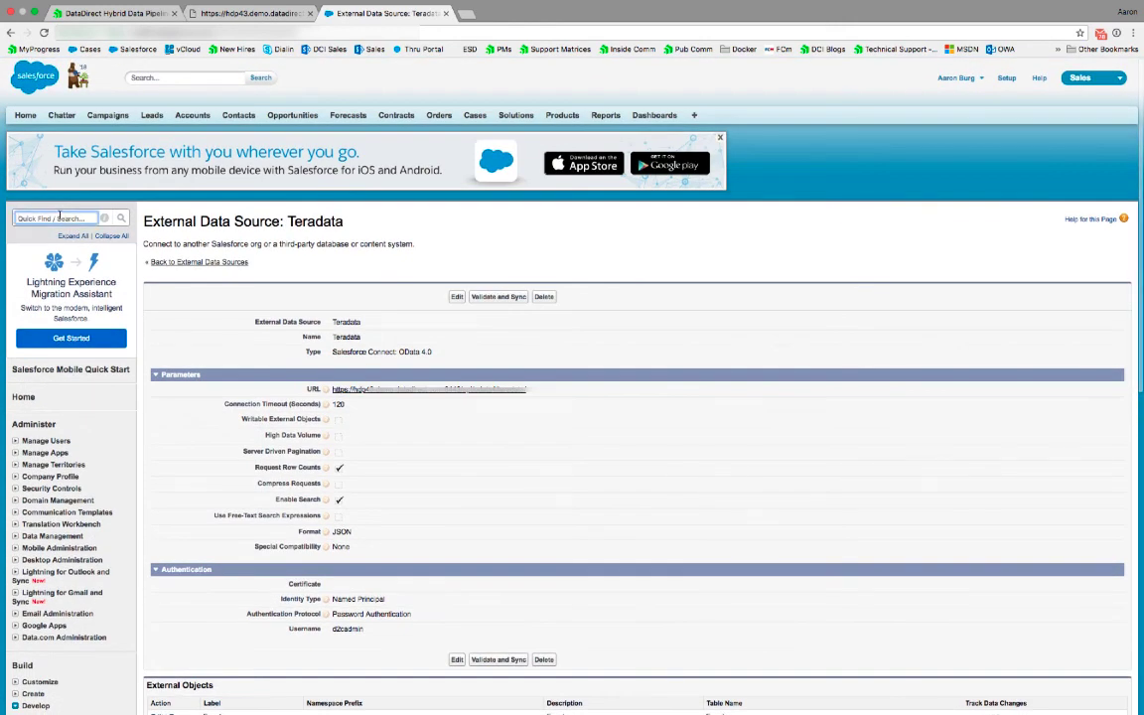
type("tabs")
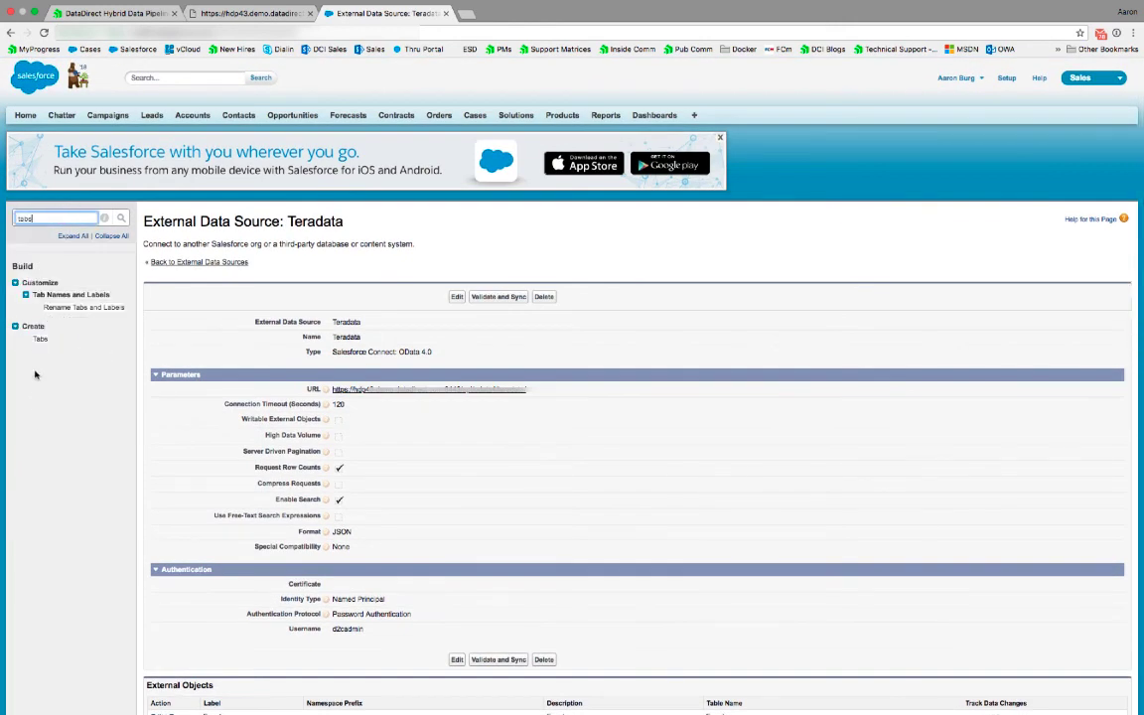
left_click(40, 339)
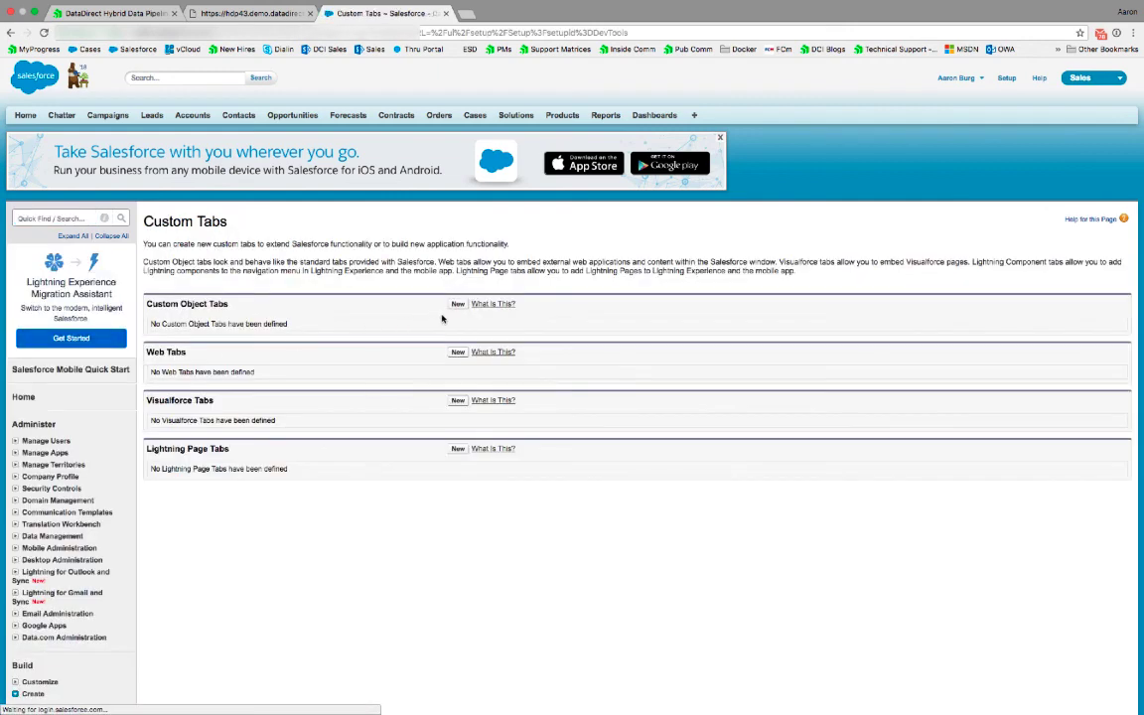
left_click(460, 305)
Step: Base the new tab on the Events object with the Airplane tab style and continue to the profile settings
left_click(368, 318)
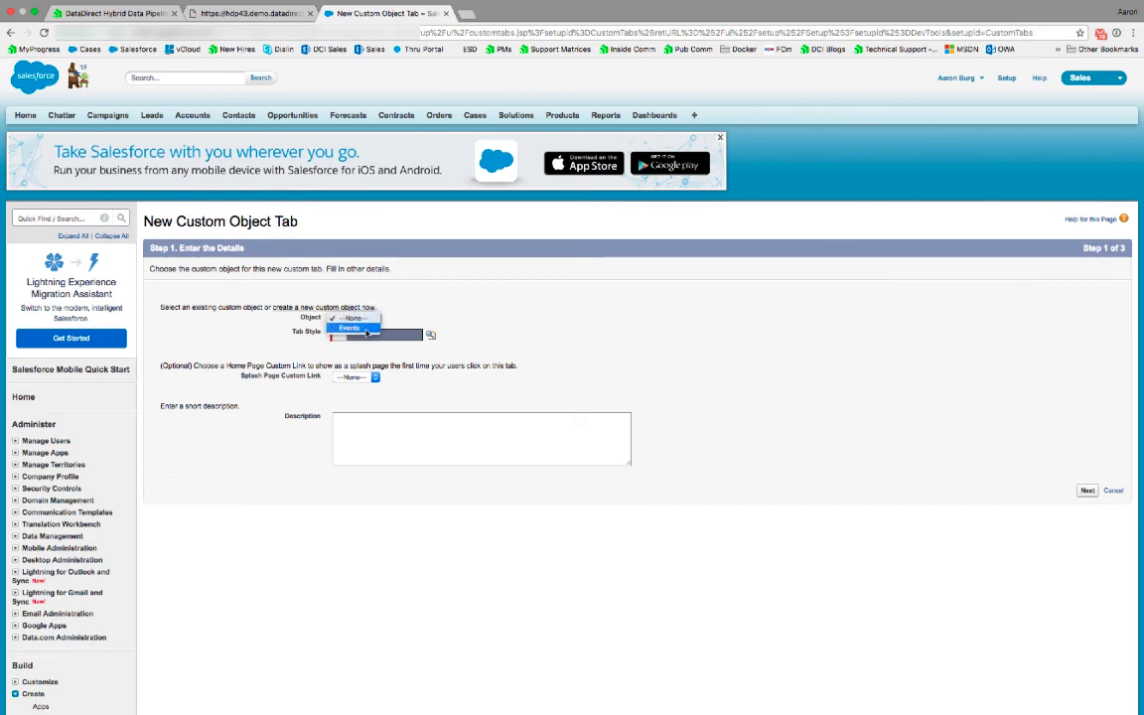
left_click(366, 328)
left_click(370, 336)
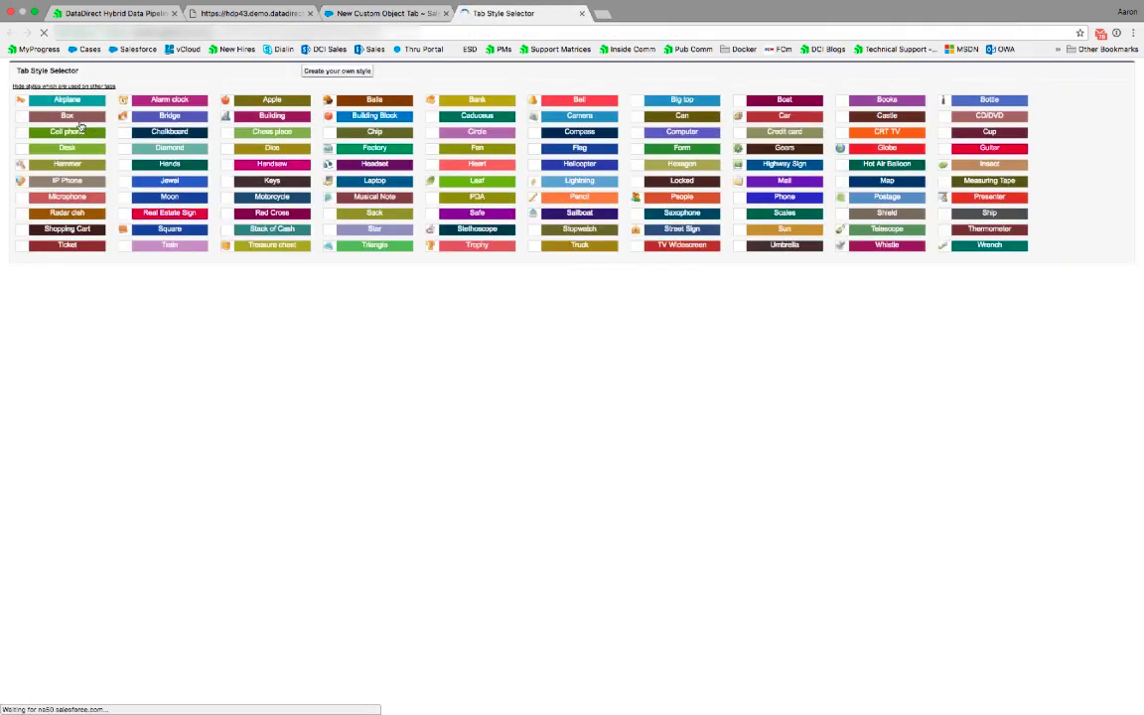
left_click(66, 99)
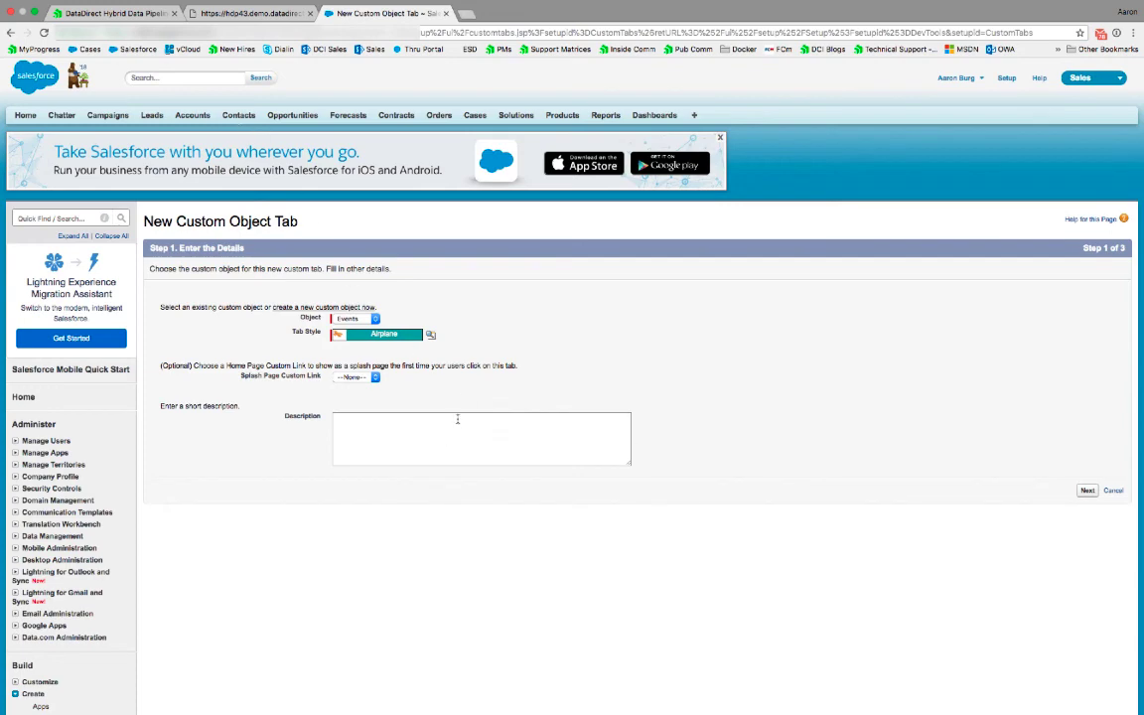
left_click(1086, 489)
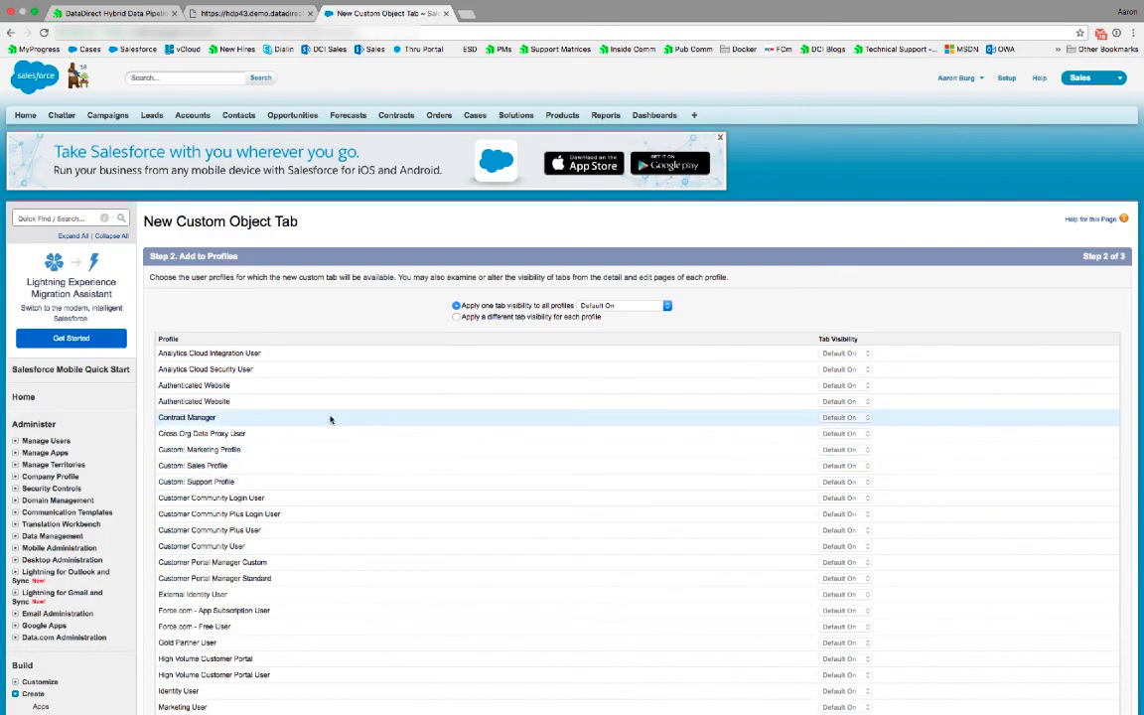
Step: Keep the tab Default On for all profiles, include it in all custom apps and save it
scroll(1099, 391, "down", 5)
left_click(1088, 520)
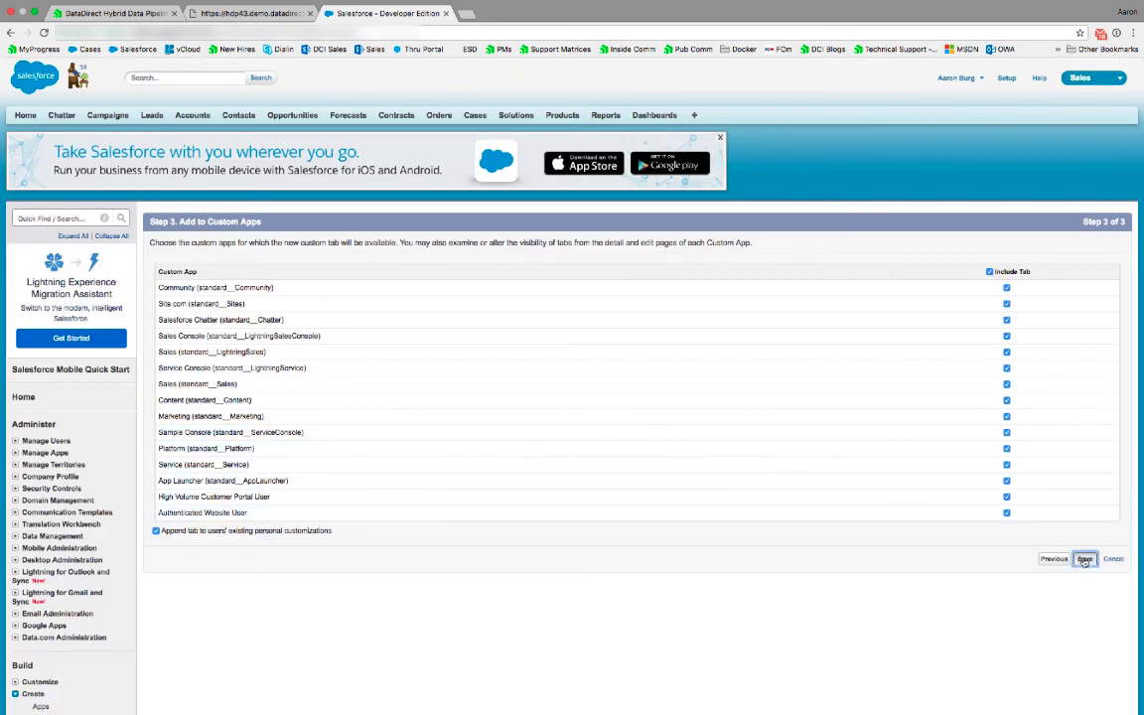
left_click(1084, 560)
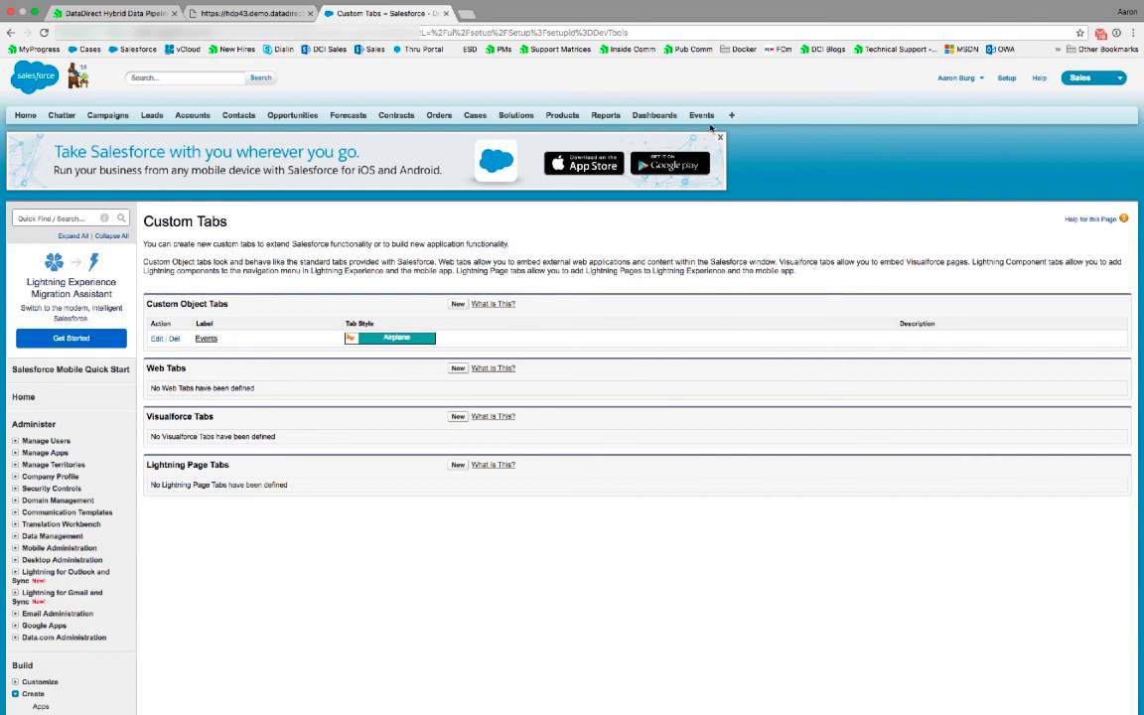
Step: Go to the Events tab, open its All list view for editing and save the view
left_click(703, 116)
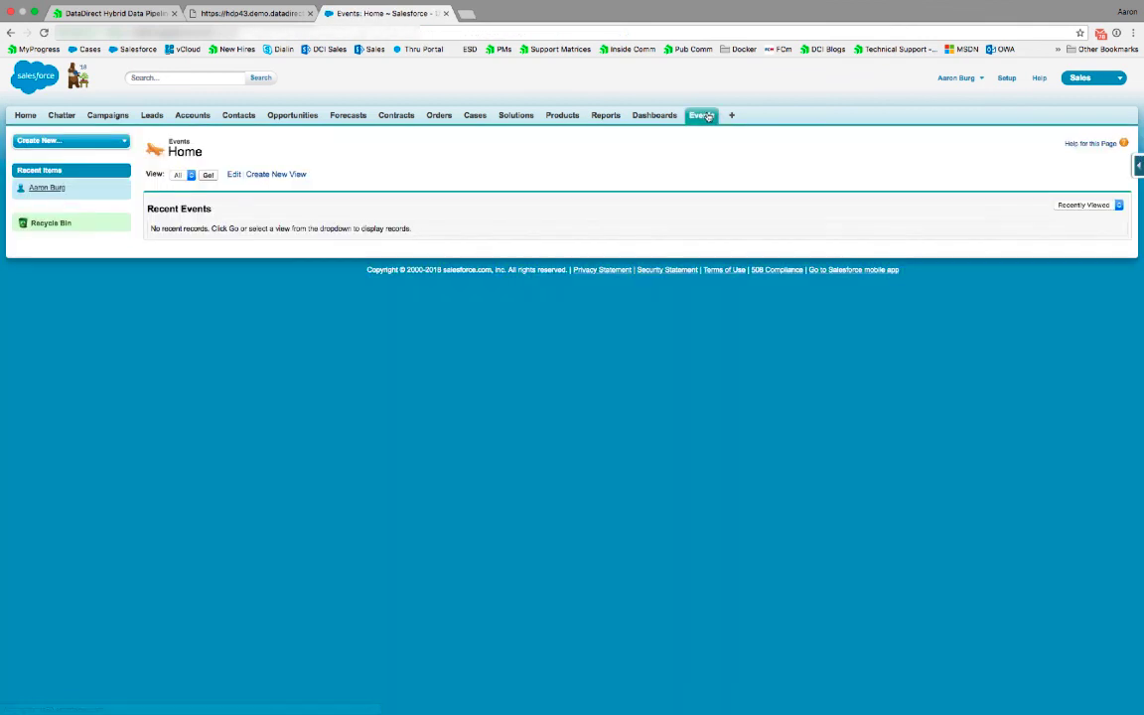
left_click(236, 176)
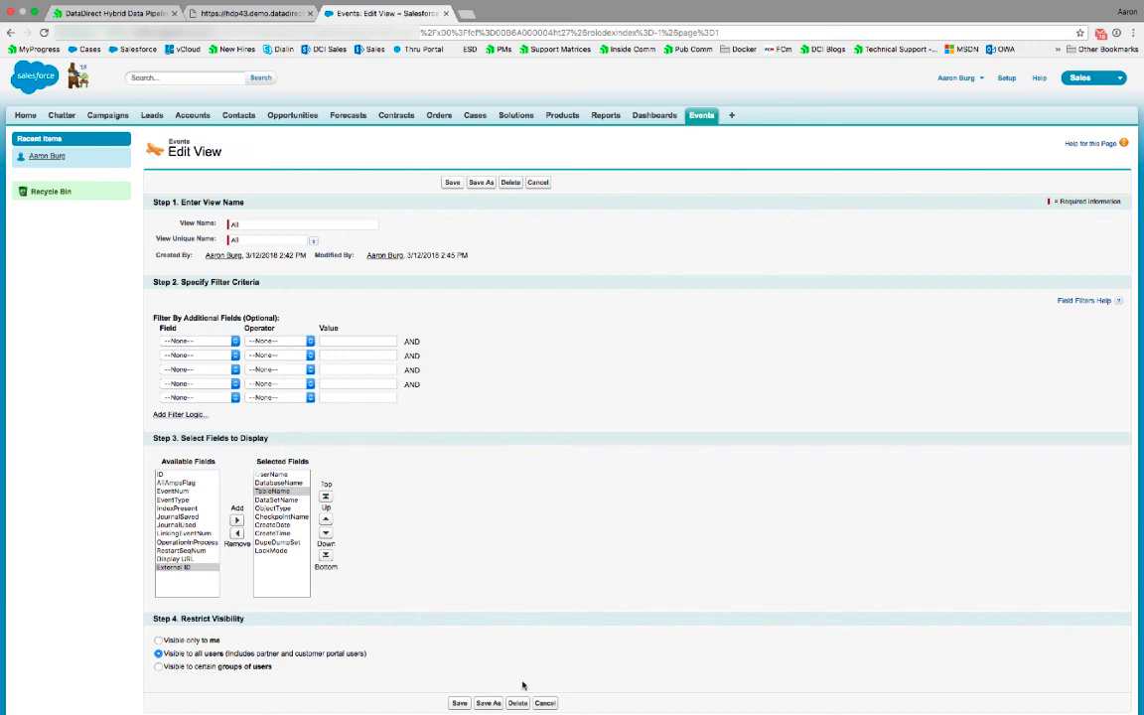
left_click(457, 702)
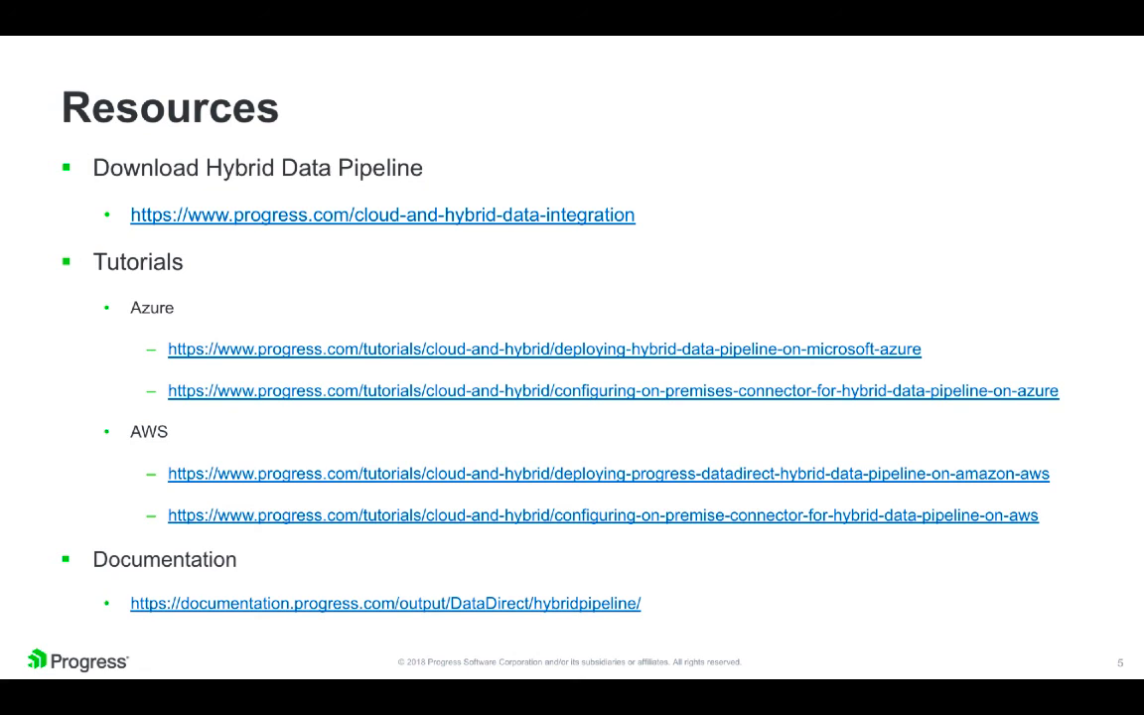
key("Right")
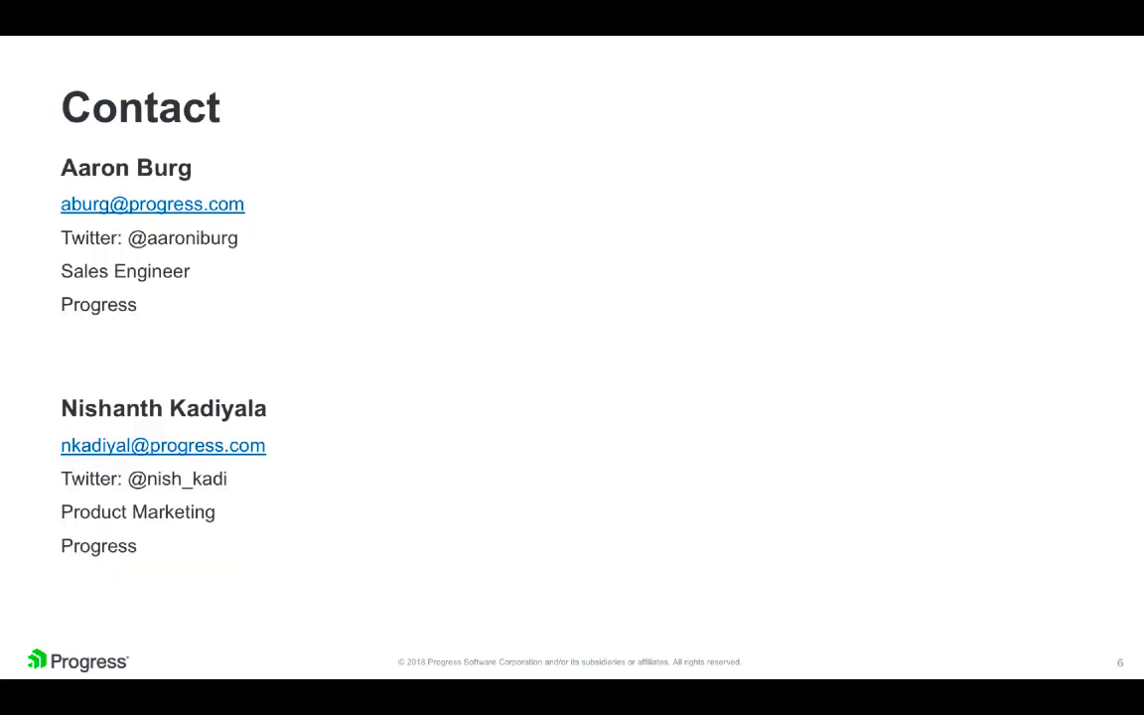